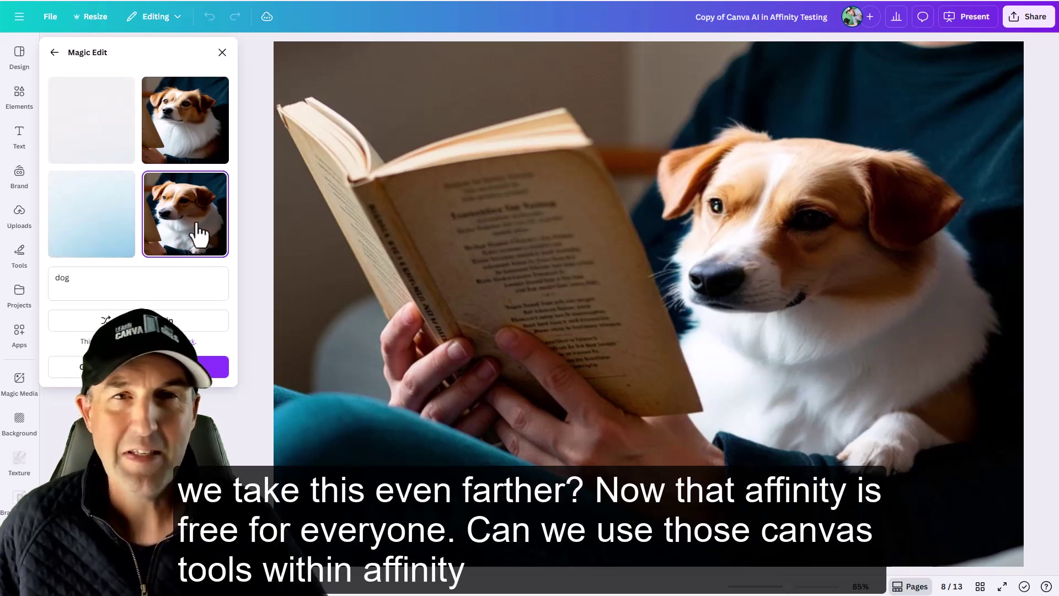
- Preview the four generated Magic Edit dog variations on the book photo one after another
click(88, 146)
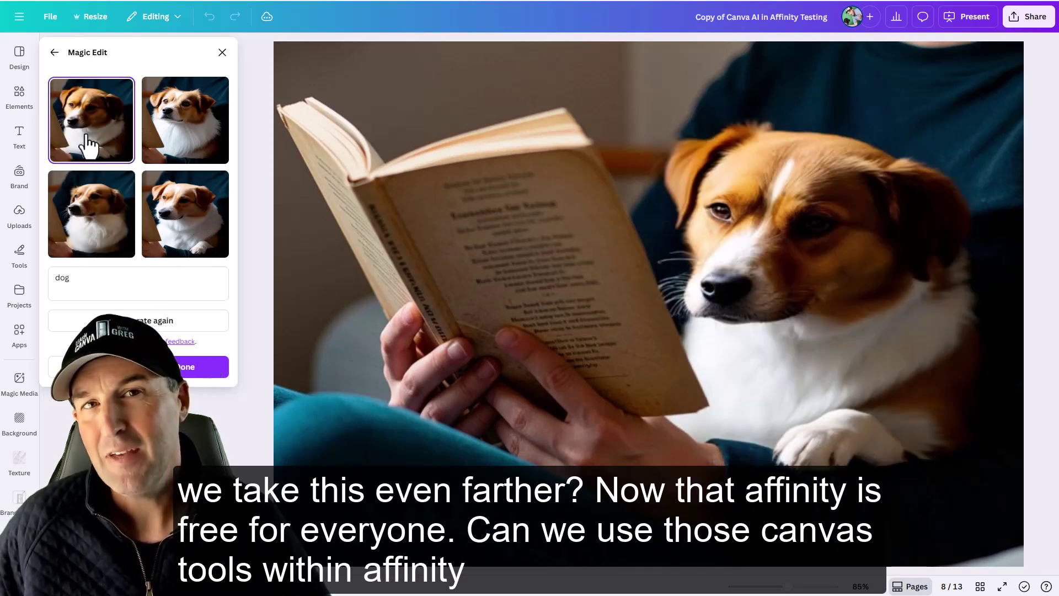
click(174, 138)
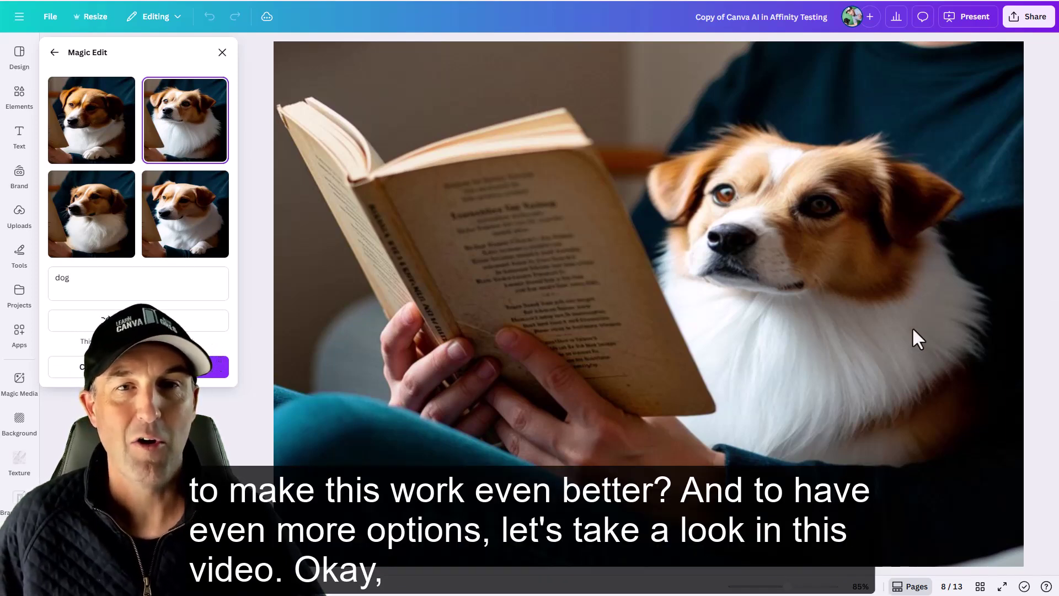
click(99, 227)
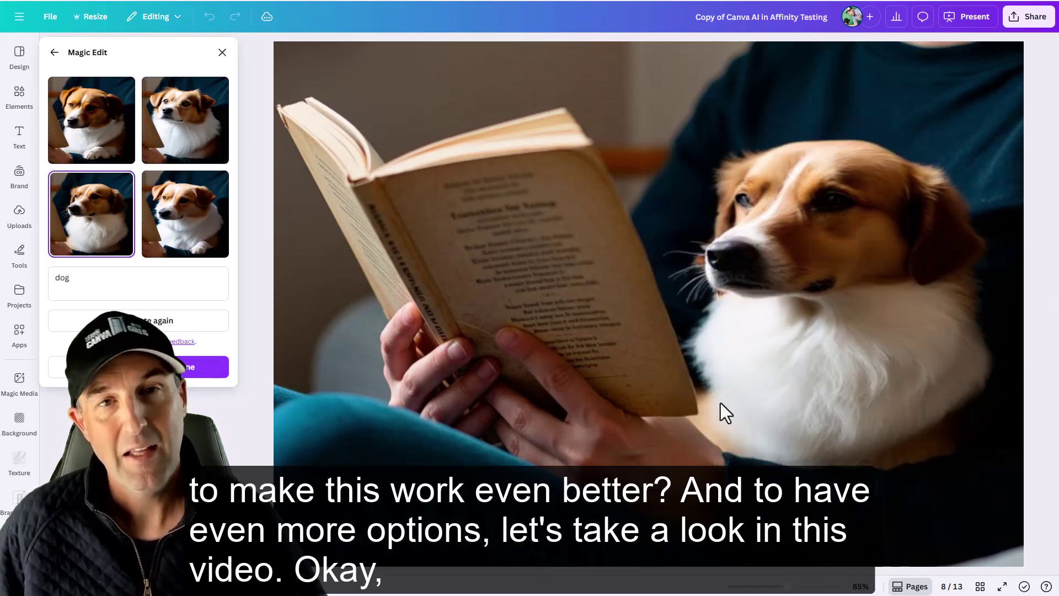
click(194, 211)
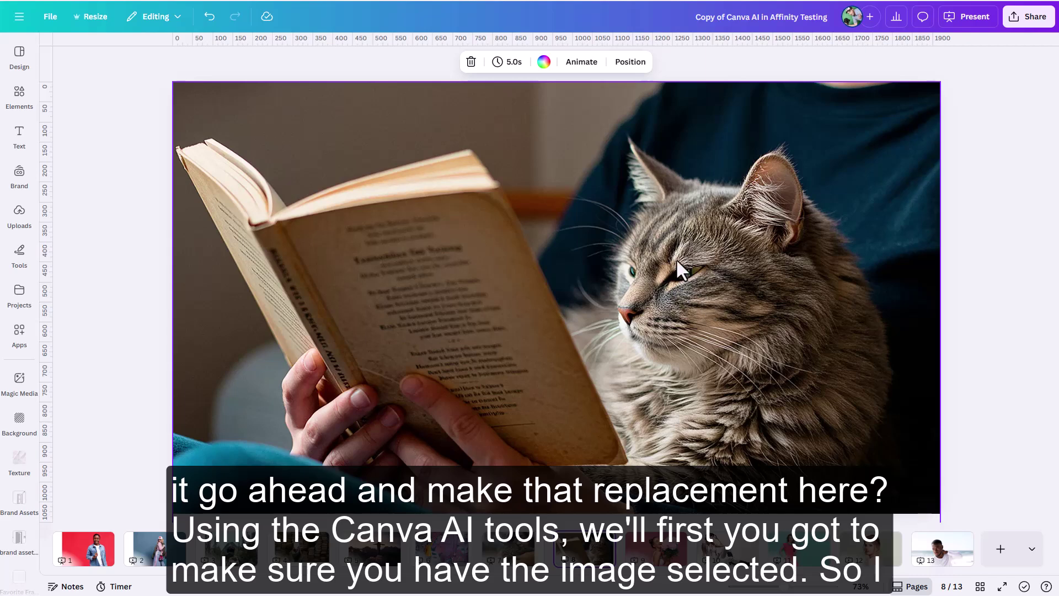
- Open Magic Edit for the photo of the cat beside the open book
click(523, 188)
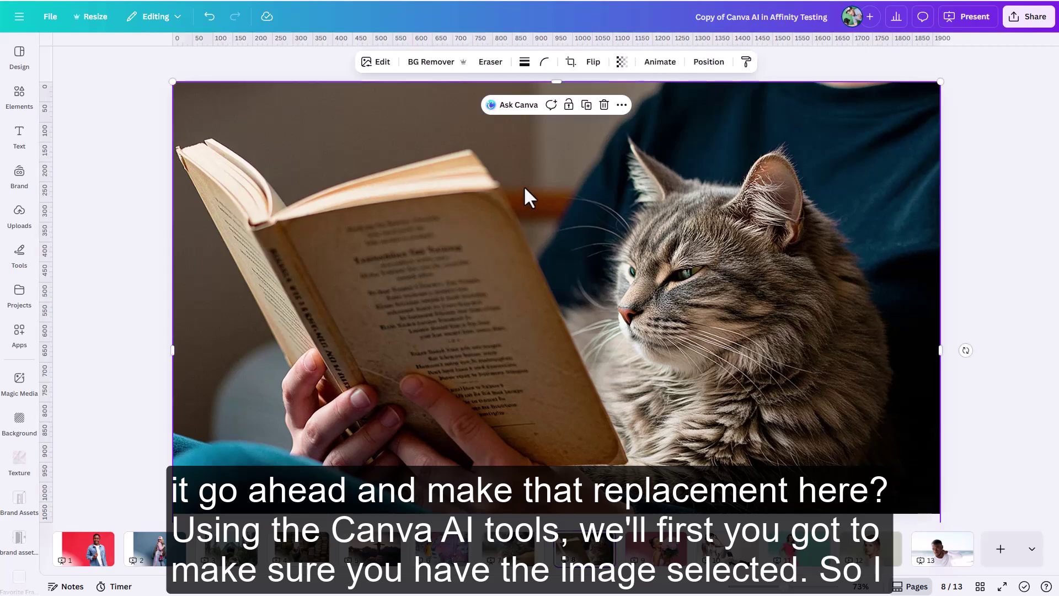
click(365, 67)
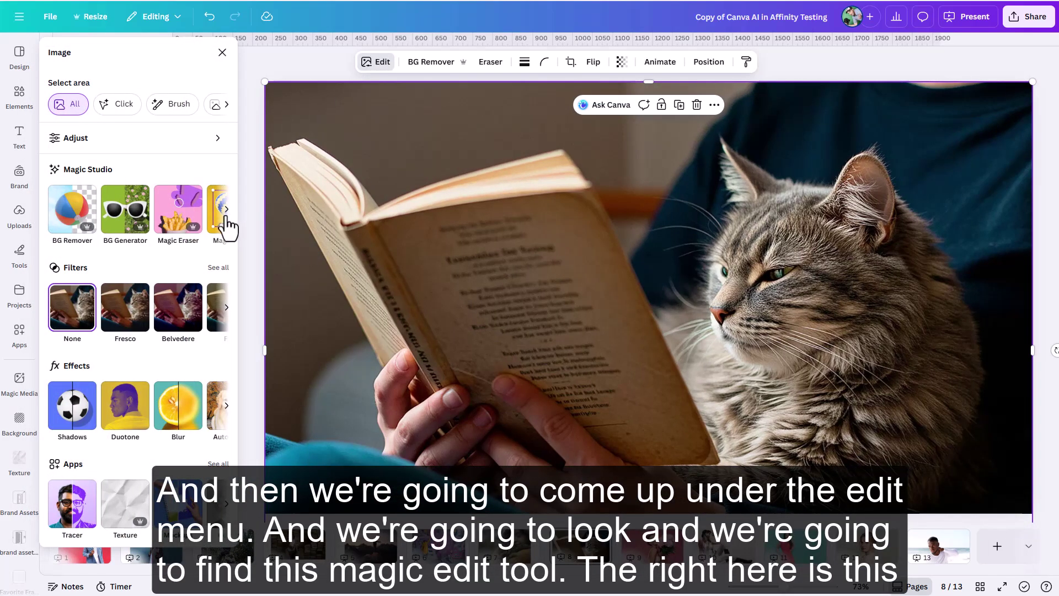
click(227, 210)
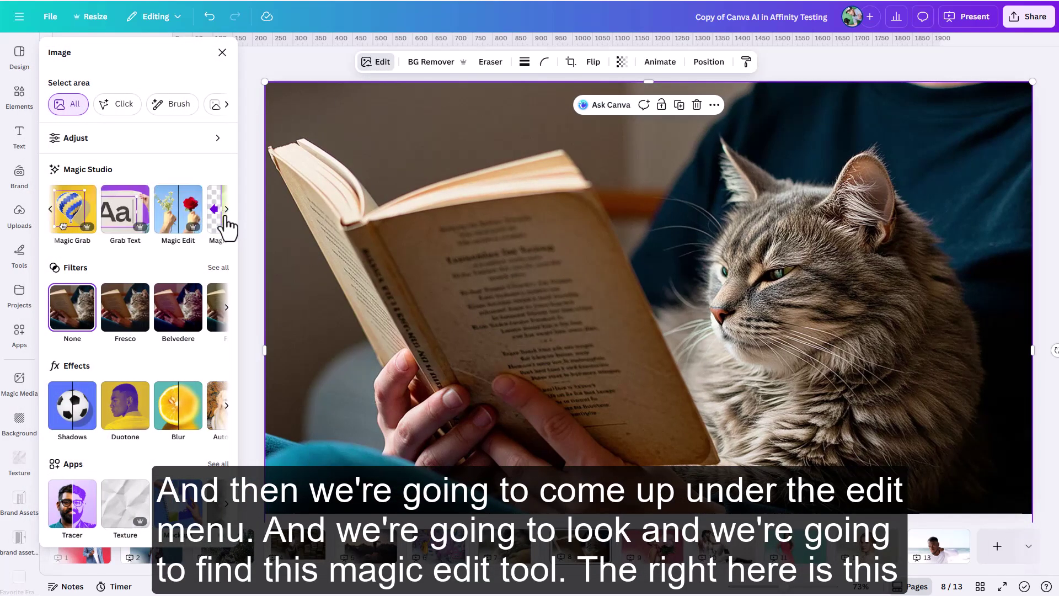
click(176, 224)
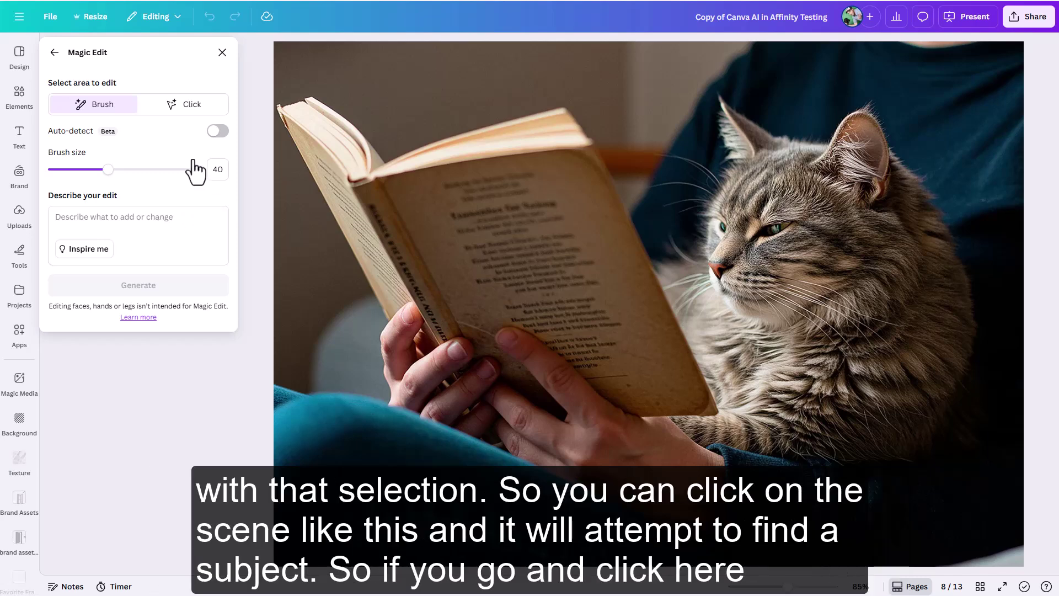
- Try to select the cat automatically using the Click selection mode
click(180, 111)
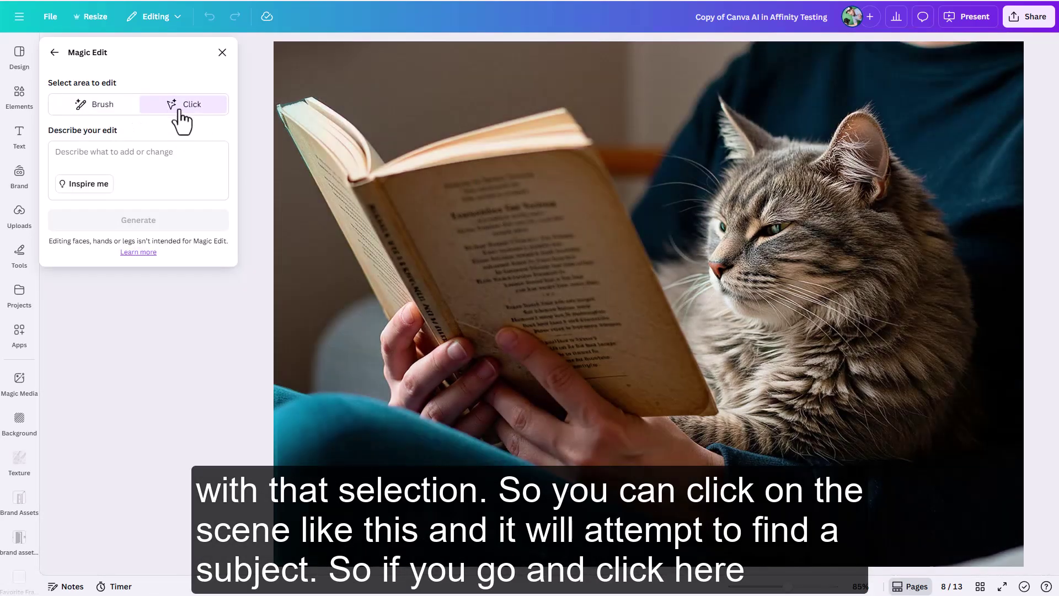
click(809, 230)
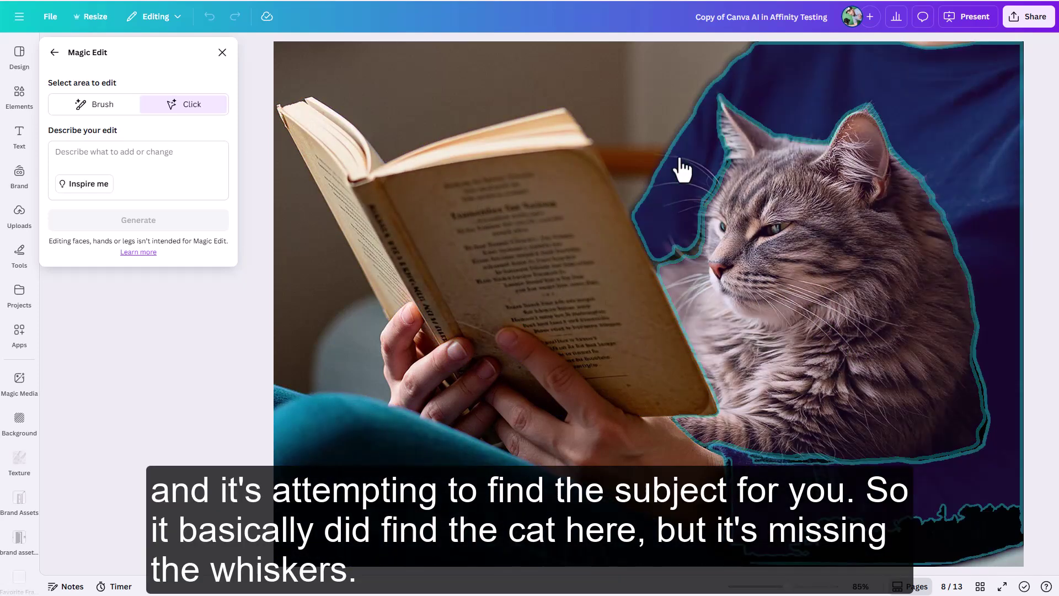
- Brush over the entire cat, including ears, whiskers and fur, finishing with brush size 100
click(93, 105)
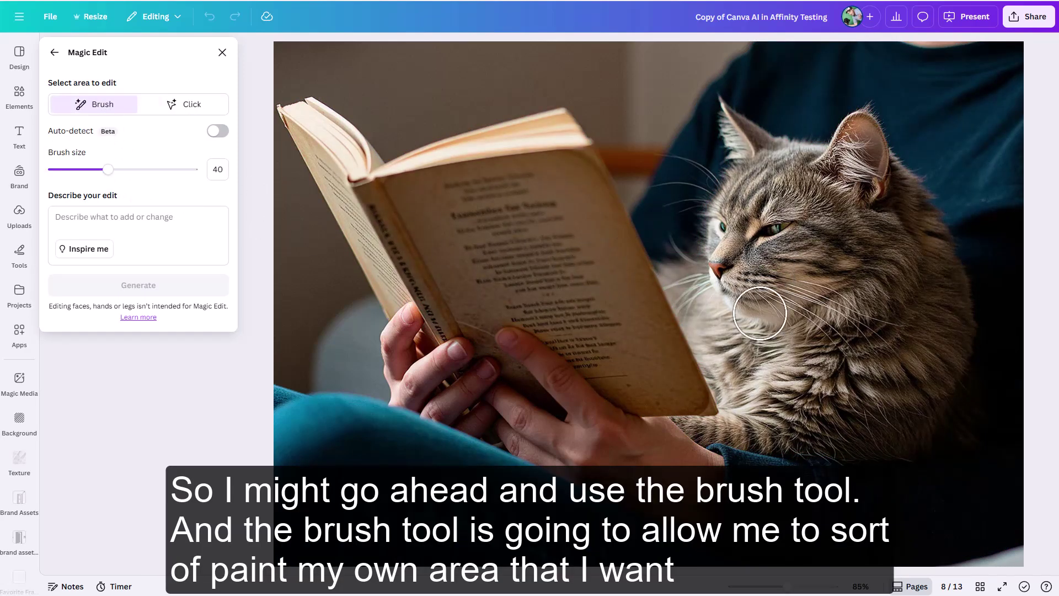
mouse_move(871, 165)
mouse_down()
mouse_move(868, 121)
mouse_move(808, 152)
mouse_move(731, 114)
mouse_move(744, 174)
mouse_move(674, 160)
mouse_move(704, 197)
mouse_move(673, 193)
mouse_move(718, 218)
mouse_move(703, 234)
mouse_move(706, 259)
mouse_move(675, 251)
mouse_move(670, 274)
mouse_move(711, 391)
mouse_move(687, 410)
mouse_move(699, 421)
mouse_move(809, 452)
mouse_move(872, 454)
mouse_move(956, 427)
mouse_move(976, 403)
mouse_move(966, 382)
mouse_move(982, 296)
mouse_move(969, 250)
mouse_move(913, 174)
mouse_move(866, 171)
mouse_up()
drag(165, 170, 226, 179)
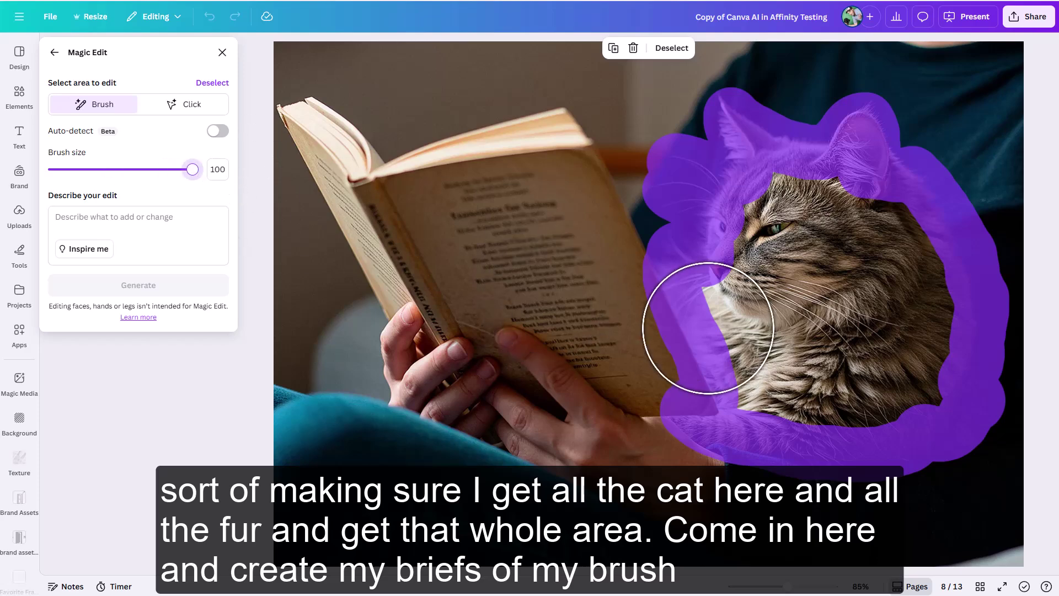
mouse_move(757, 324)
mouse_down()
mouse_move(776, 367)
mouse_move(884, 366)
mouse_move(891, 267)
mouse_move(825, 229)
mouse_move(804, 237)
mouse_move(842, 307)
mouse_move(802, 305)
mouse_move(837, 282)
mouse_up()
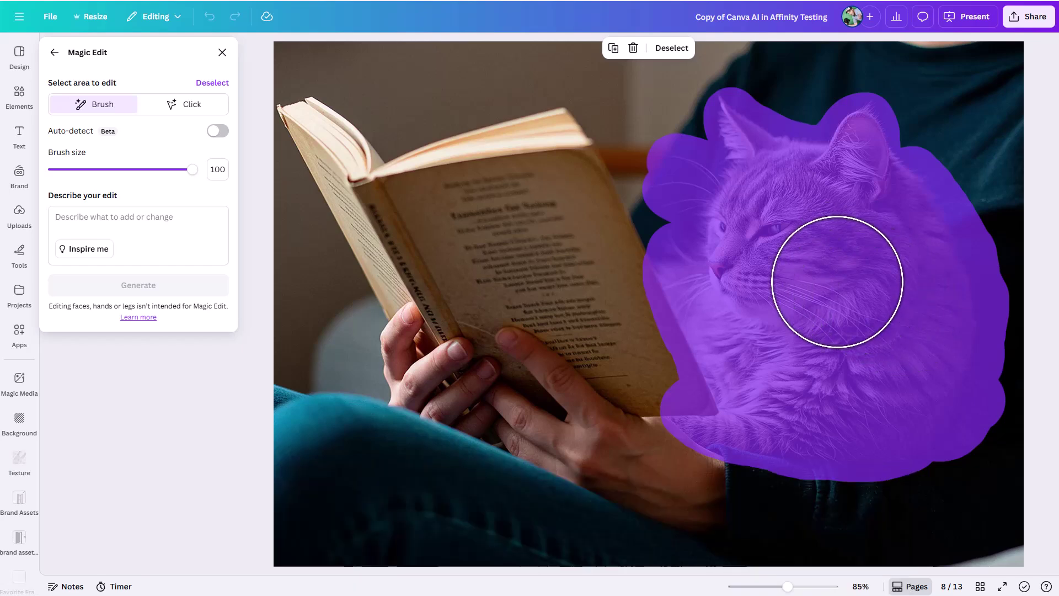
- Describe the edit as "dog" and generate replacements for the painted area
click(81, 215)
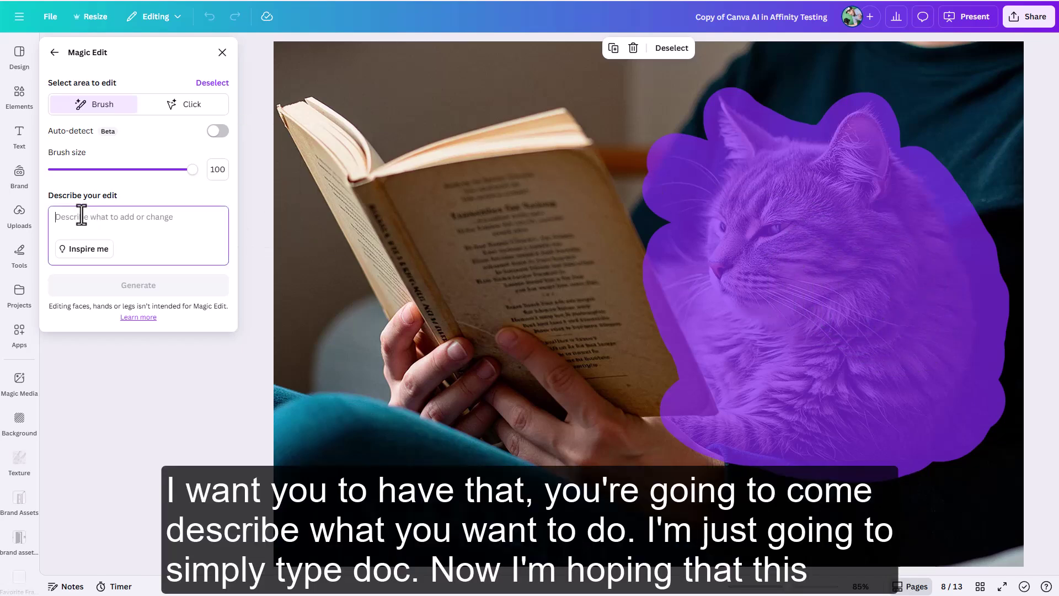
text(dog)
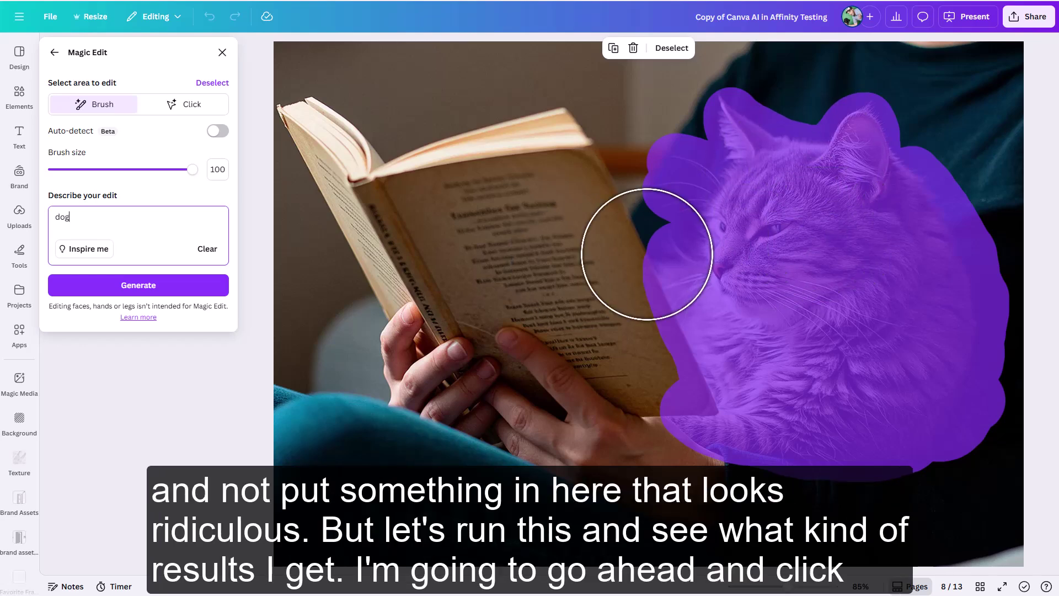
click(149, 302)
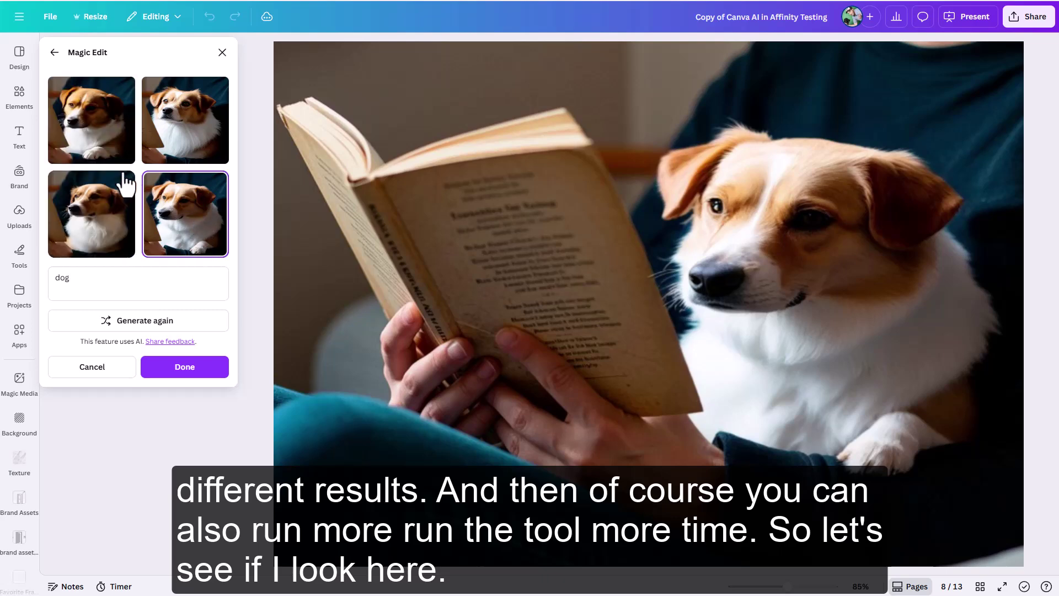
- Compare the four generated dog results on the photo for realism and gaze direction
click(85, 142)
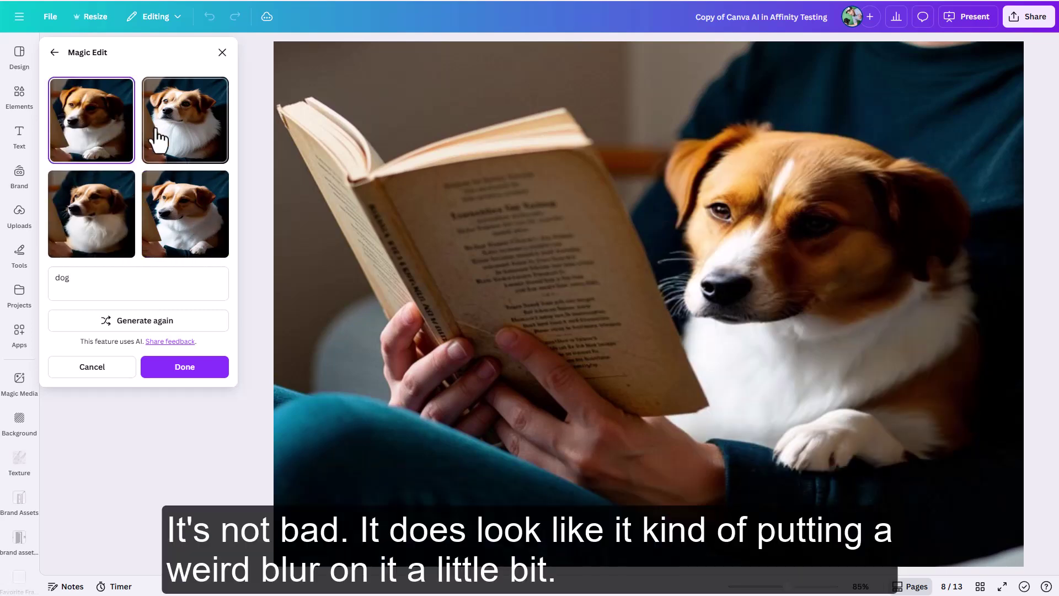
click(175, 144)
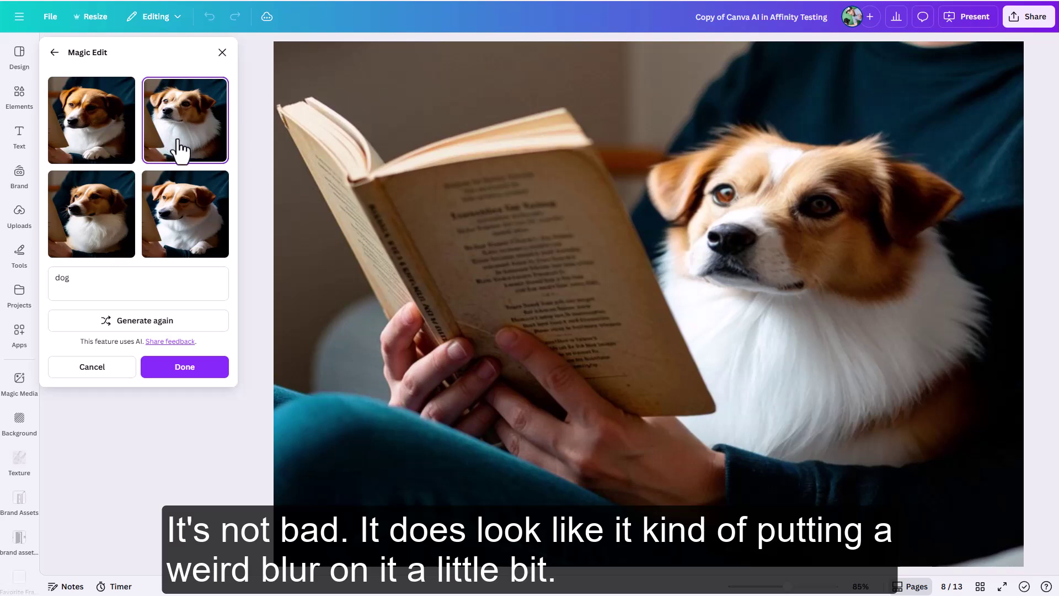
click(93, 206)
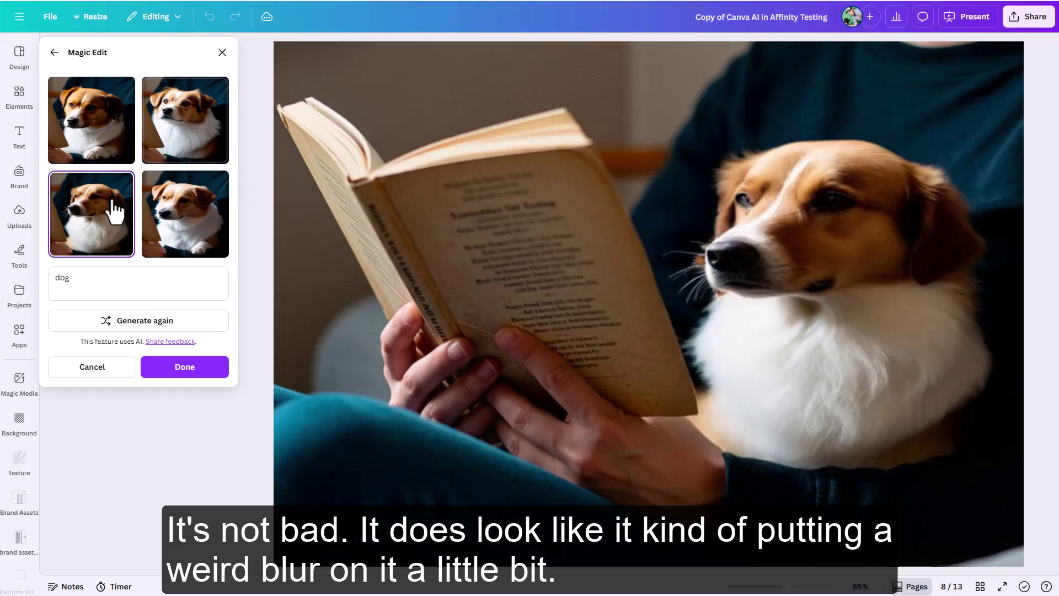
click(185, 214)
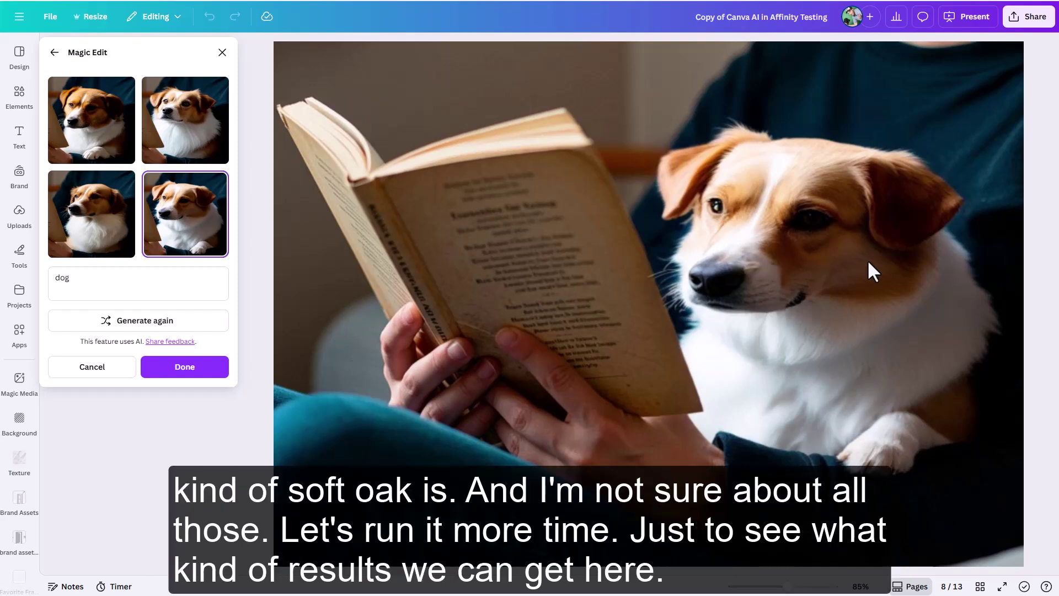
- Generate a second set of dog results and preview the new variations on the photo
click(208, 320)
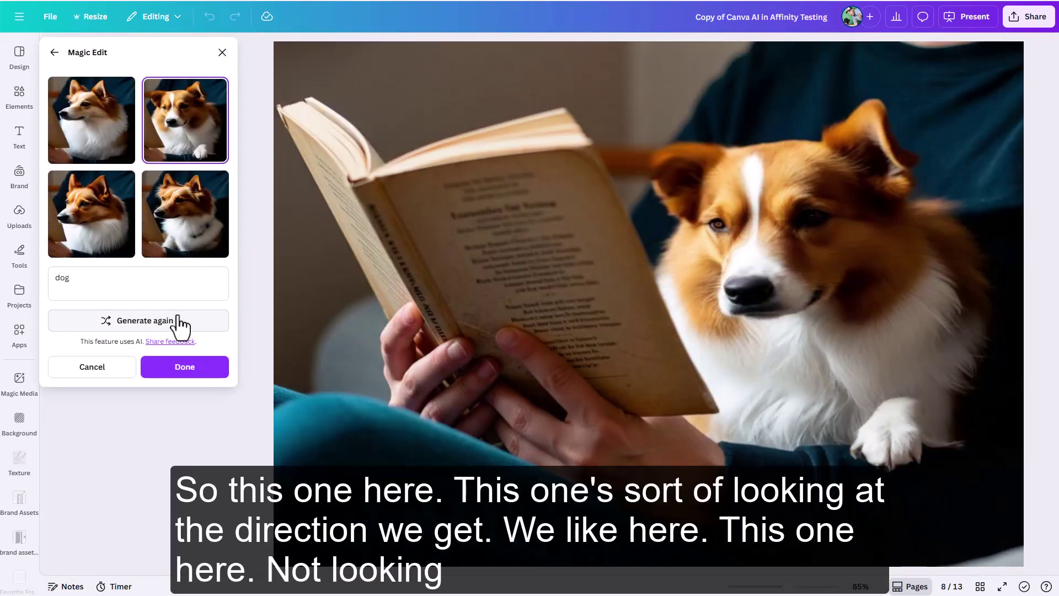
click(88, 132)
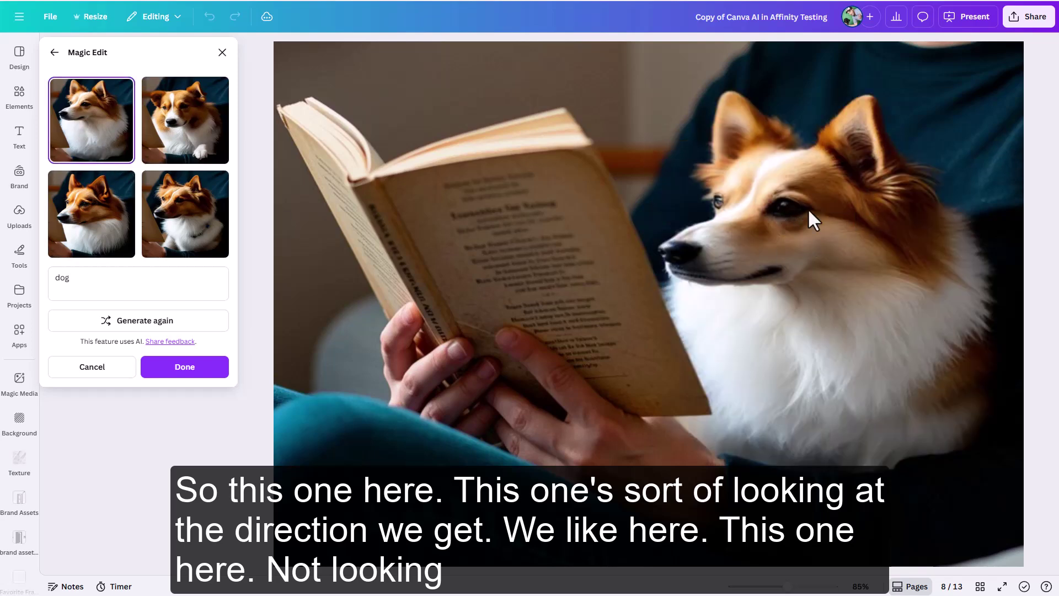
click(95, 229)
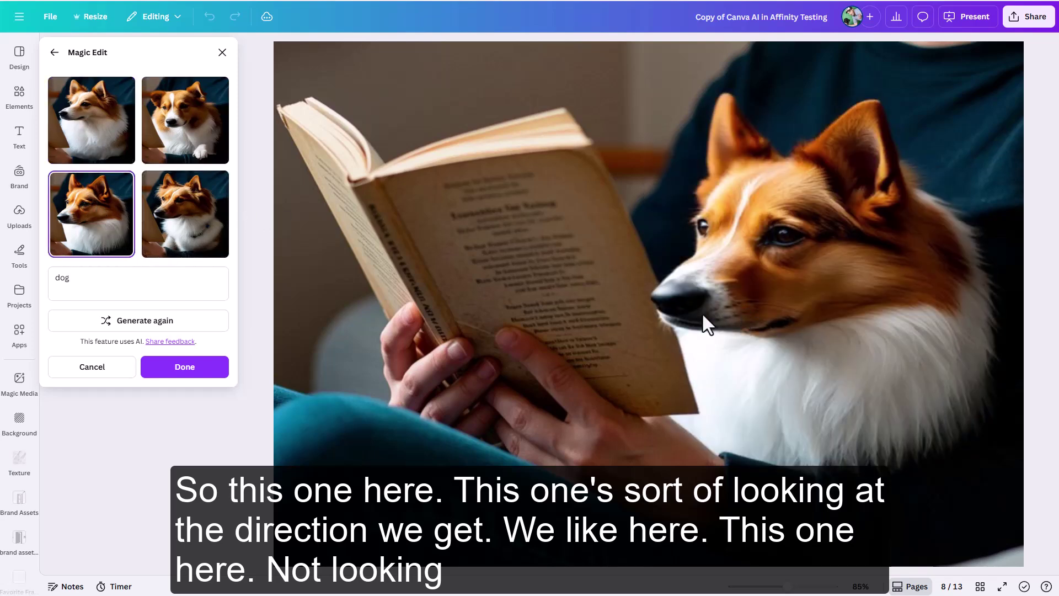
click(189, 122)
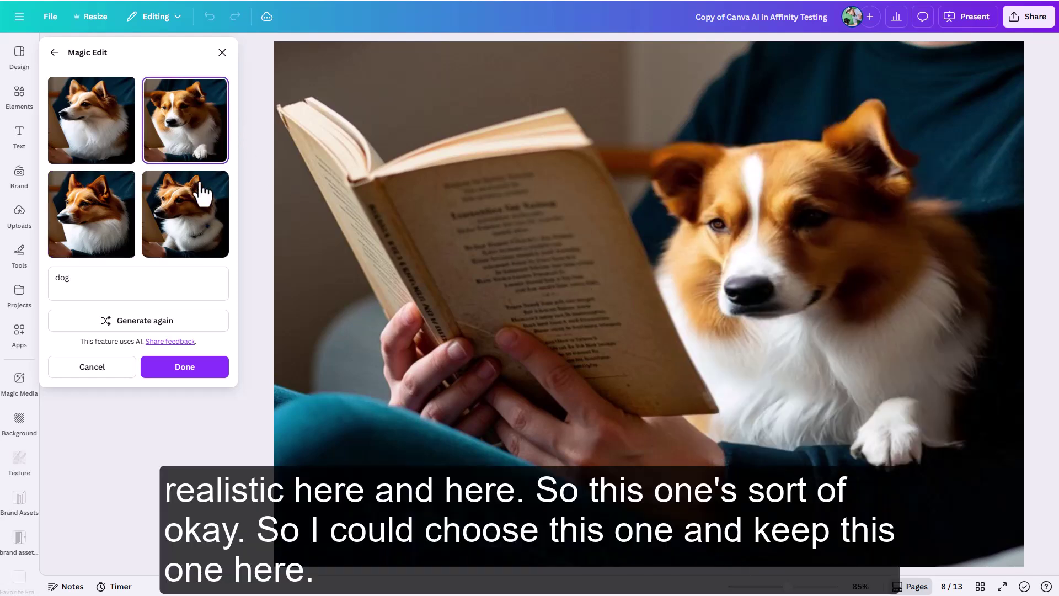
click(194, 200)
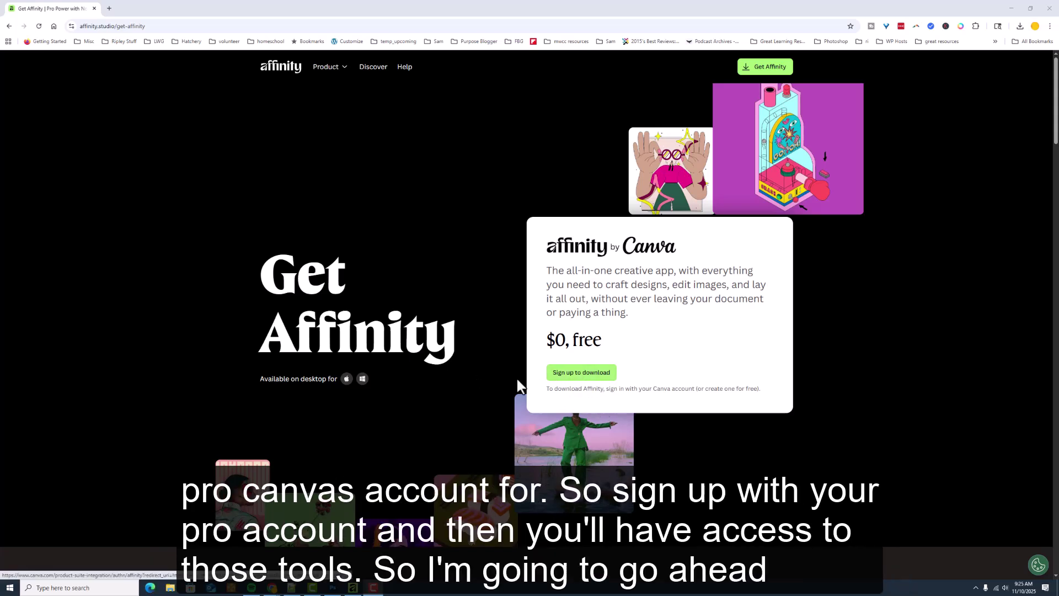
- Switch to Affinity and look through its Vector, Pixel, Layout and Canva AI studios
click(356, 589)
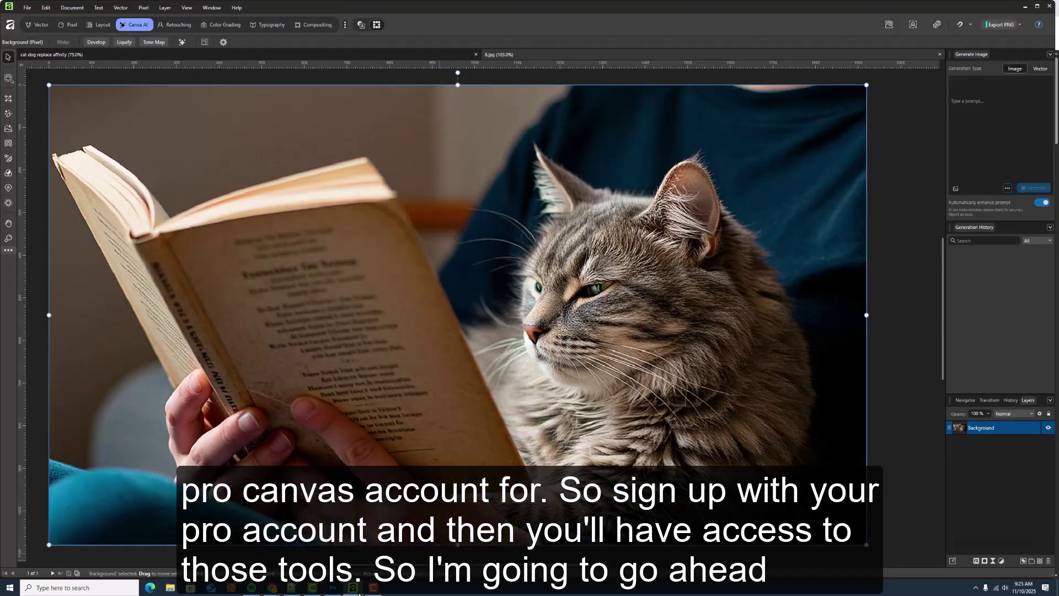
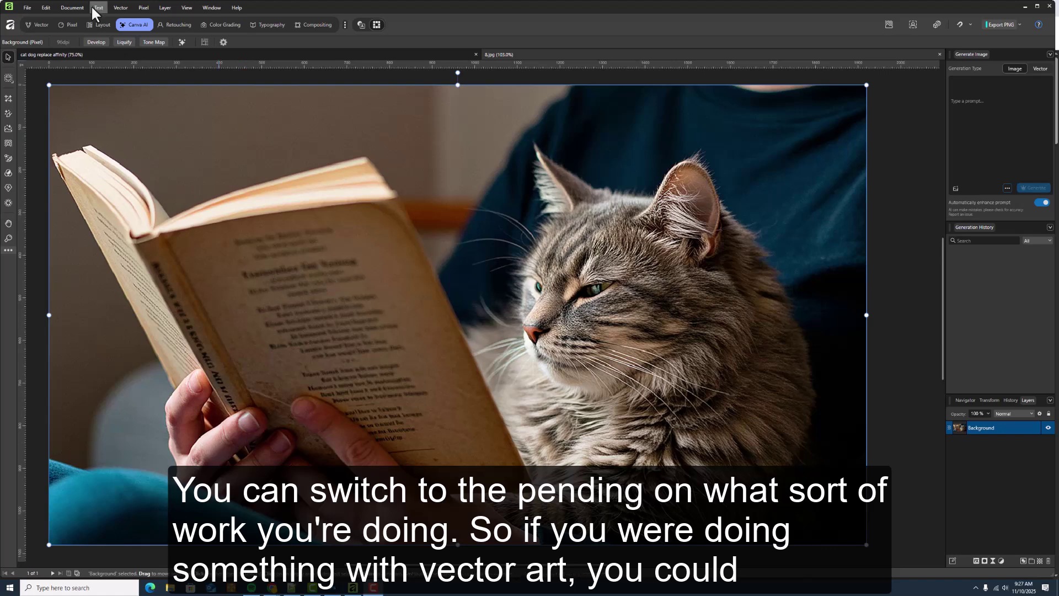
click(38, 22)
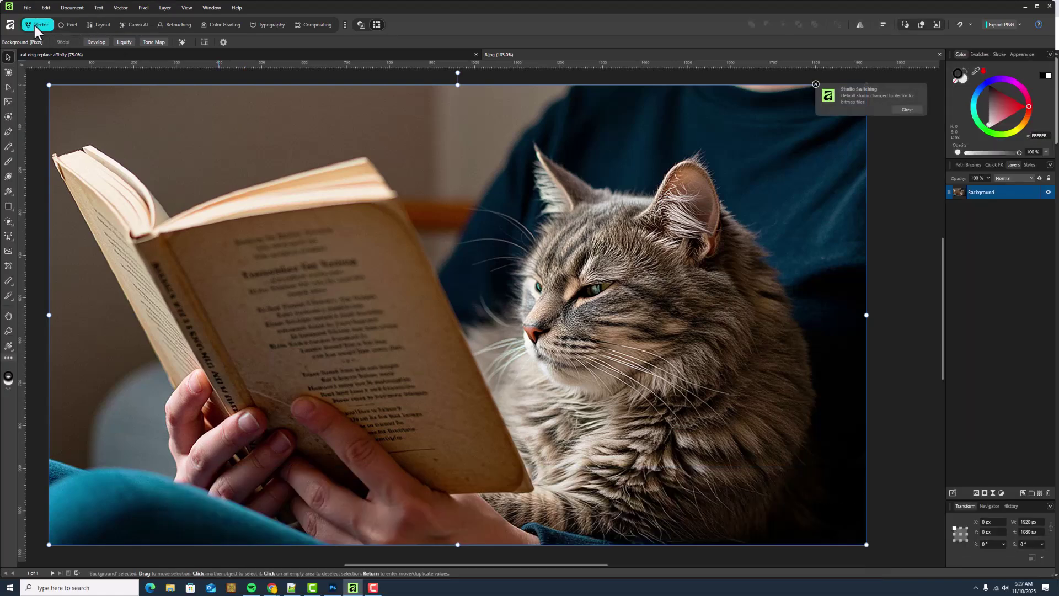
click(71, 25)
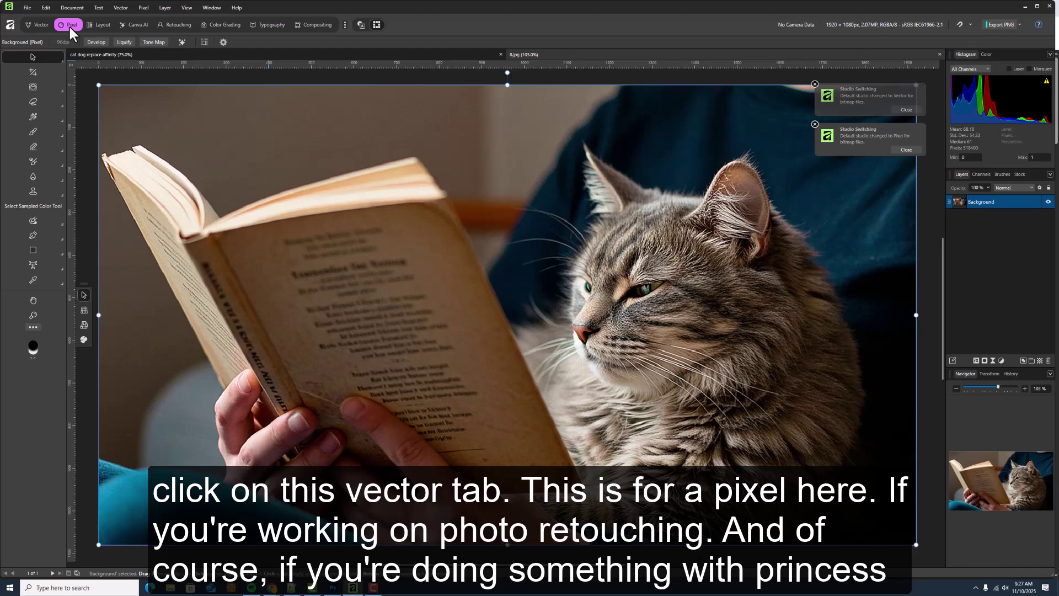
click(102, 25)
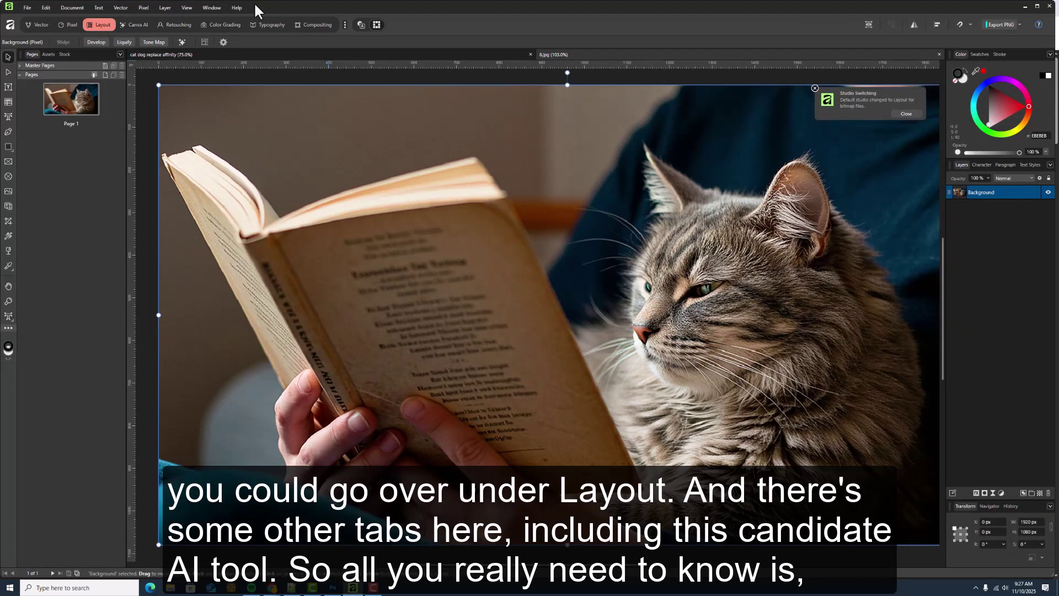
click(141, 24)
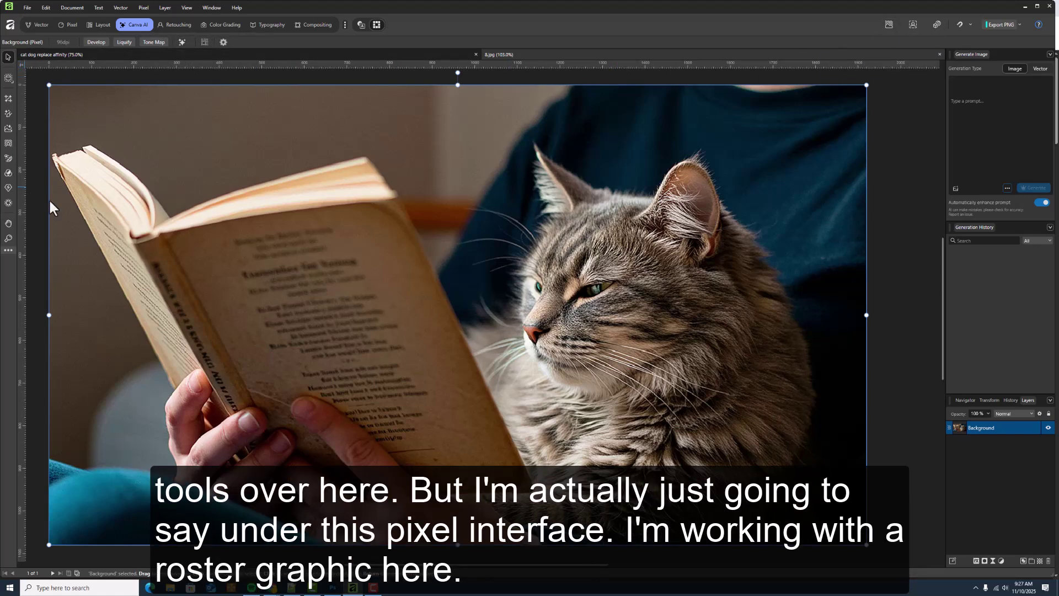
- Switch to the Pixel studio and outline the whole cat, with some overlap around it, using the Freehand Selection Tool
click(66, 25)
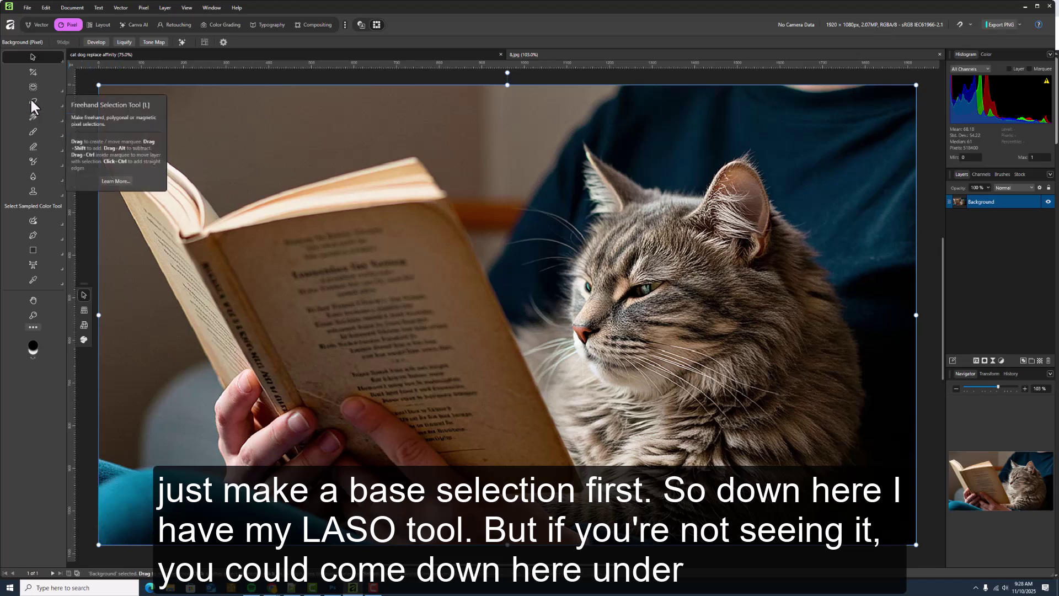
click(61, 106)
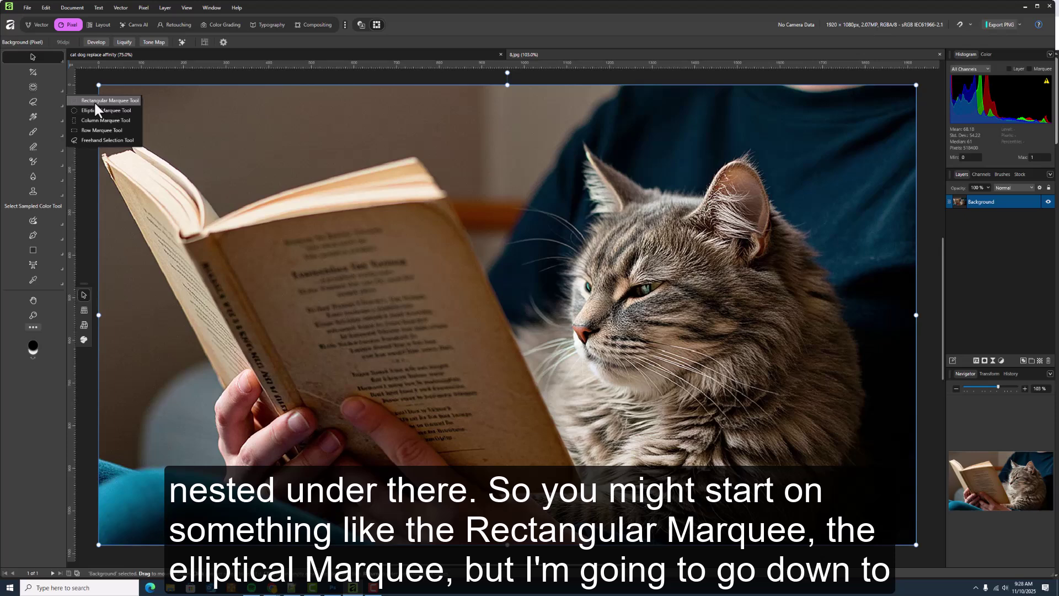
click(105, 140)
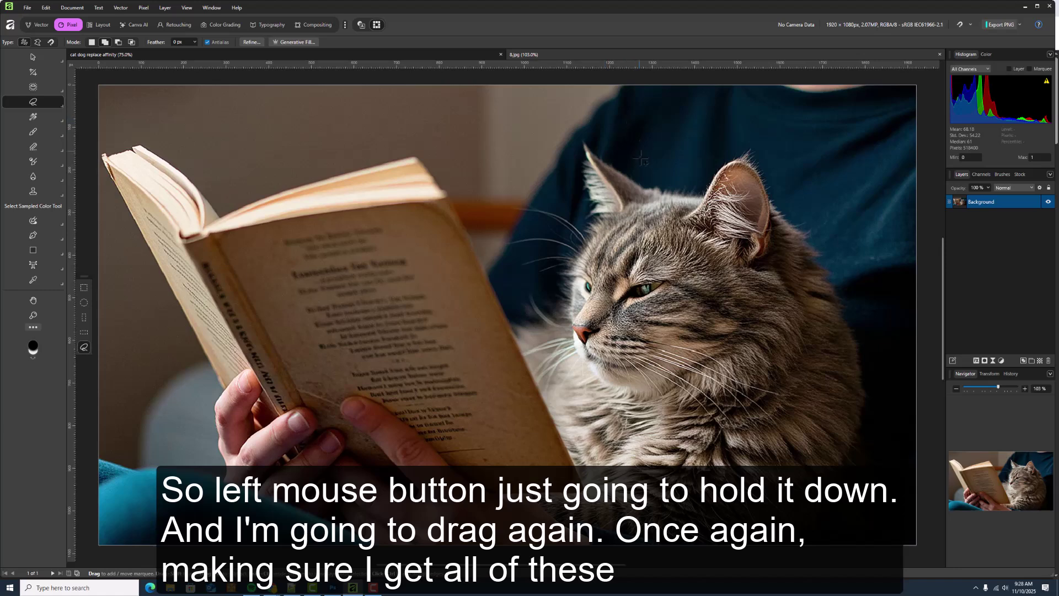
mouse_move(643, 161)
mouse_down()
mouse_move(572, 138)
mouse_move(561, 197)
mouse_move(507, 208)
mouse_move(517, 230)
mouse_move(504, 241)
mouse_move(523, 287)
mouse_move(502, 326)
mouse_move(557, 461)
mouse_up()
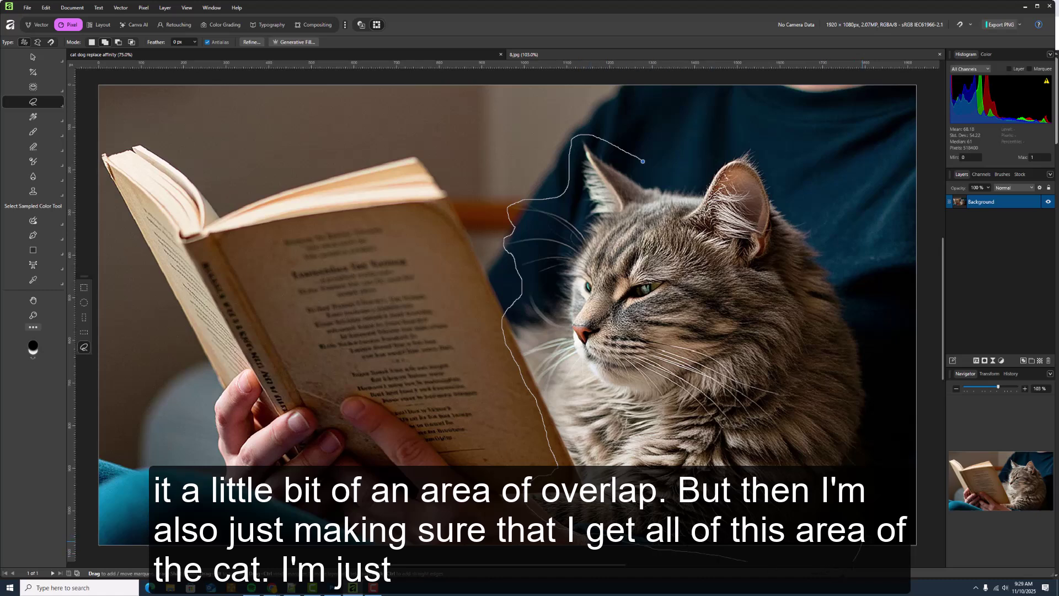
mouse_move(878, 530)
mouse_down()
mouse_move(896, 436)
mouse_move(882, 338)
mouse_move(837, 223)
mouse_move(729, 138)
mouse_move(700, 174)
mouse_move(645, 167)
mouse_up()
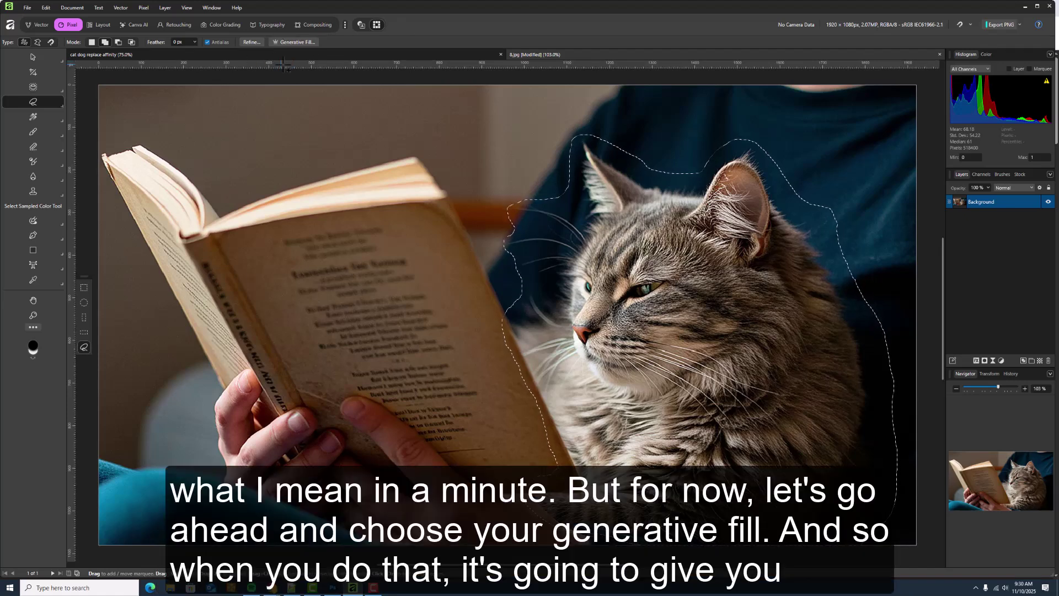
- Run Generative Fill on the selected cat area with the prompt "dog" and an image count of 3
click(293, 43)
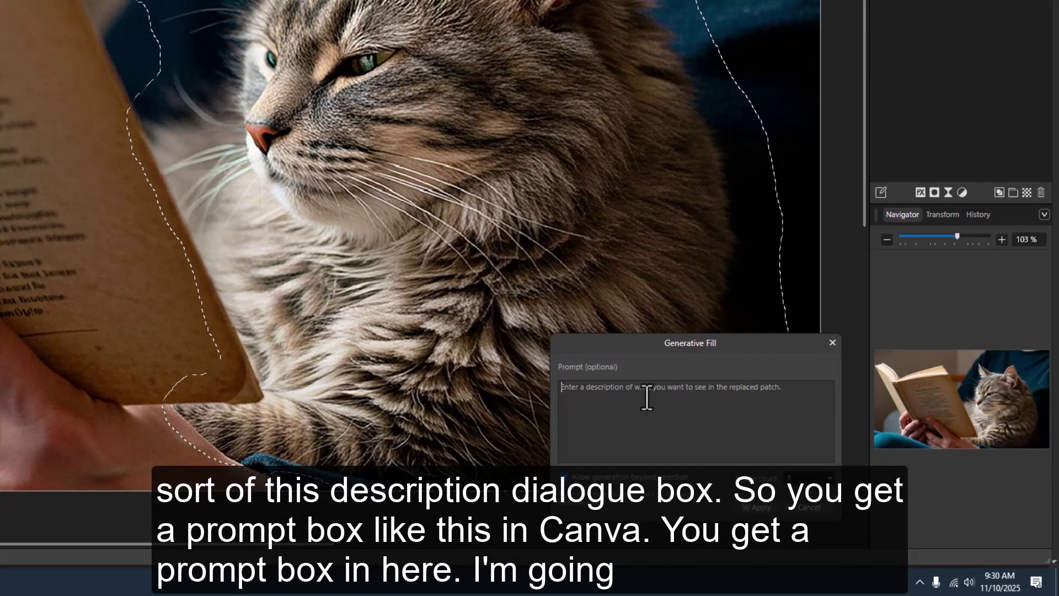
click(647, 398)
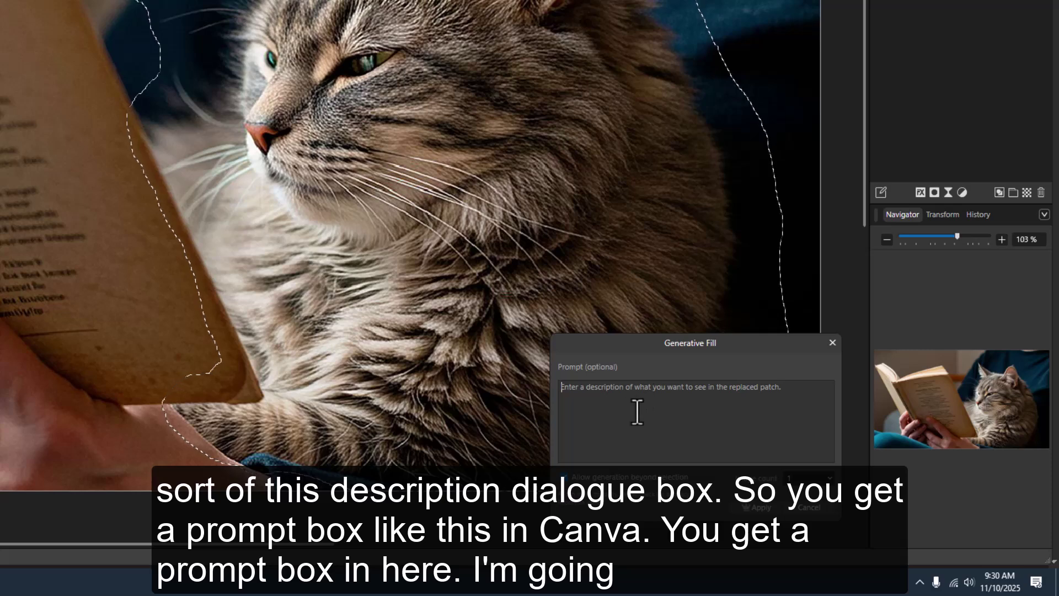
text(dog)
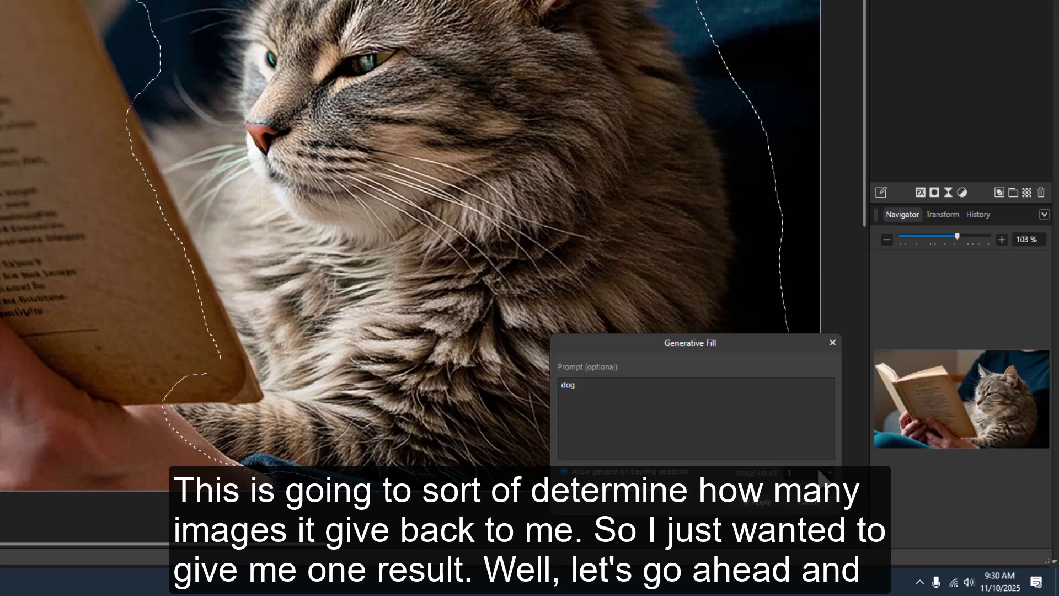
click(805, 470)
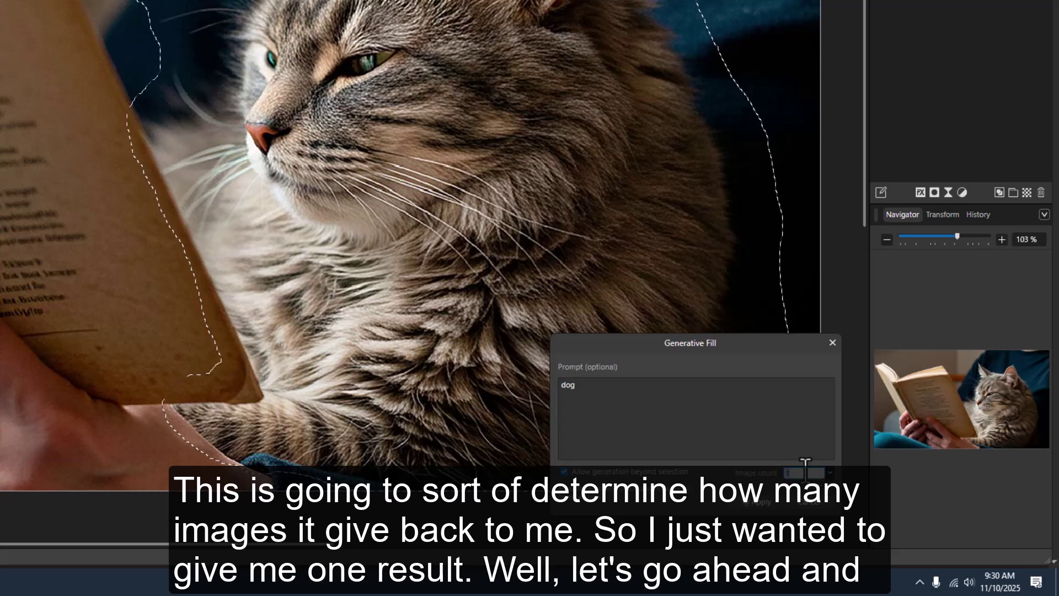
text(3)
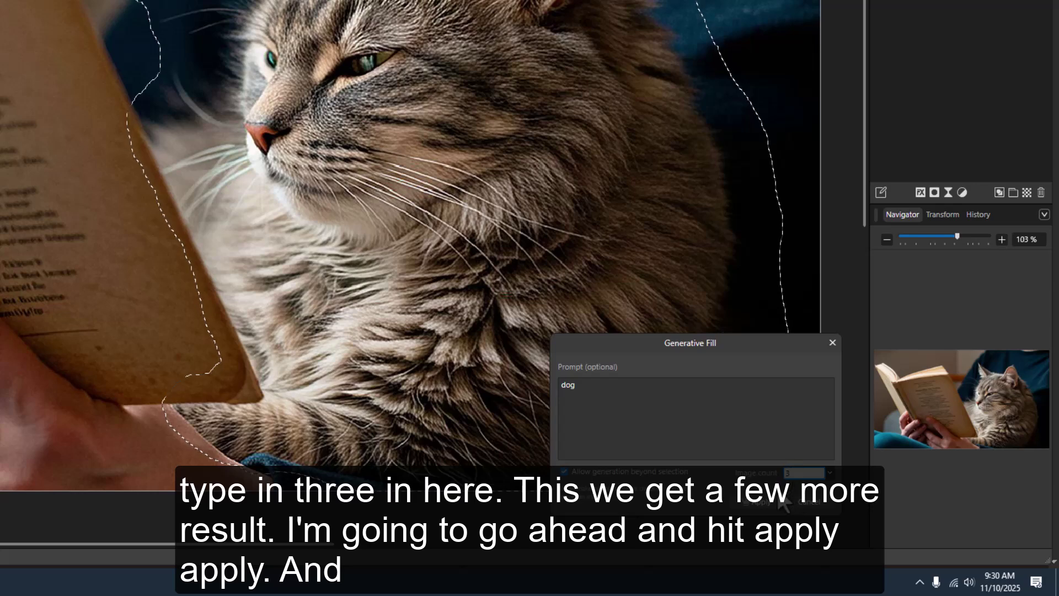
click(759, 503)
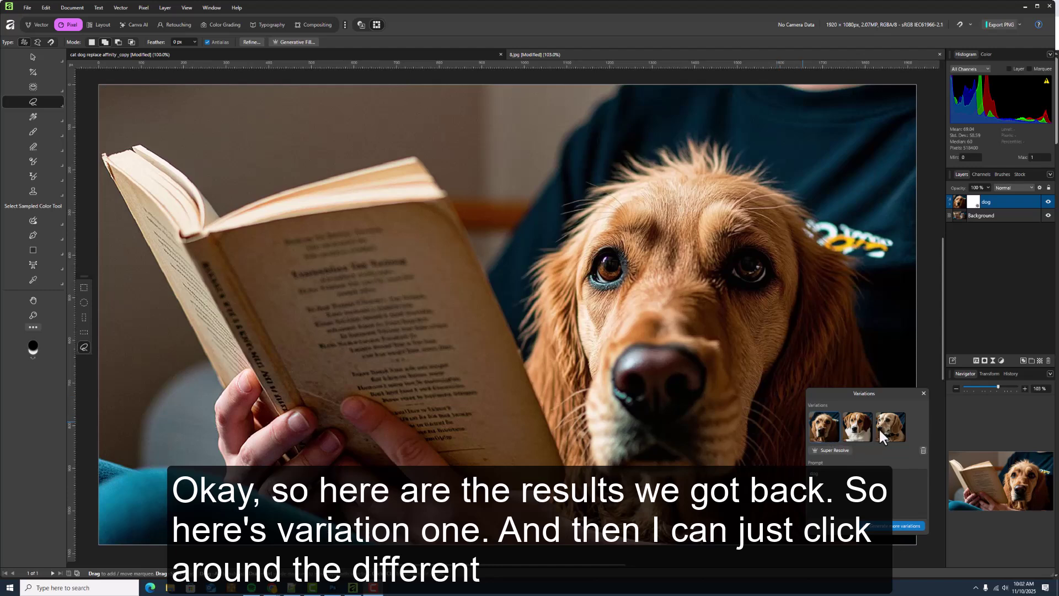
- Preview the three generated dog variations on the photo and choose the third one, turned toward the book
click(859, 429)
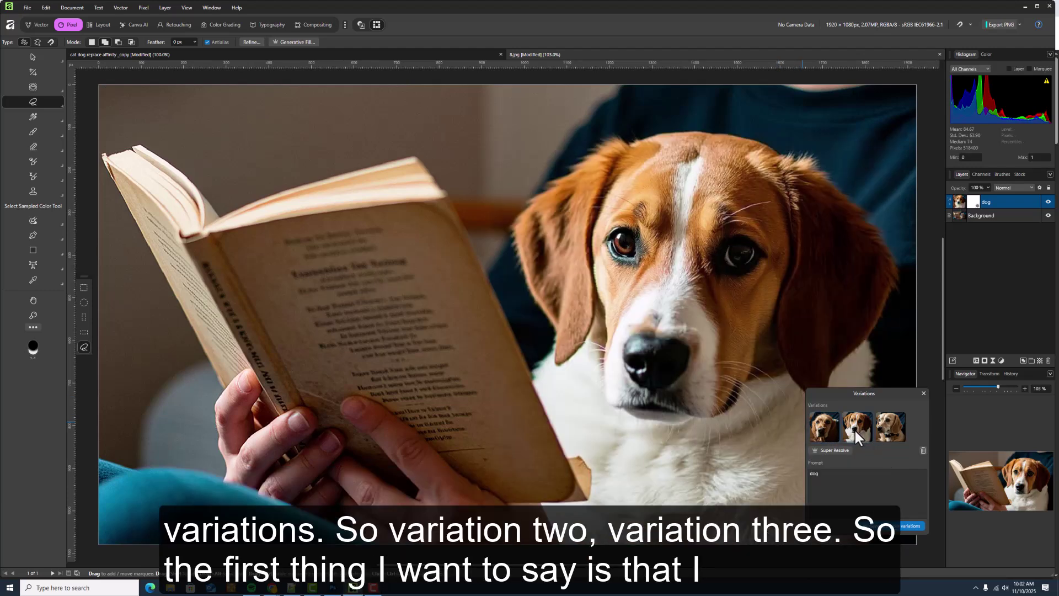
click(887, 432)
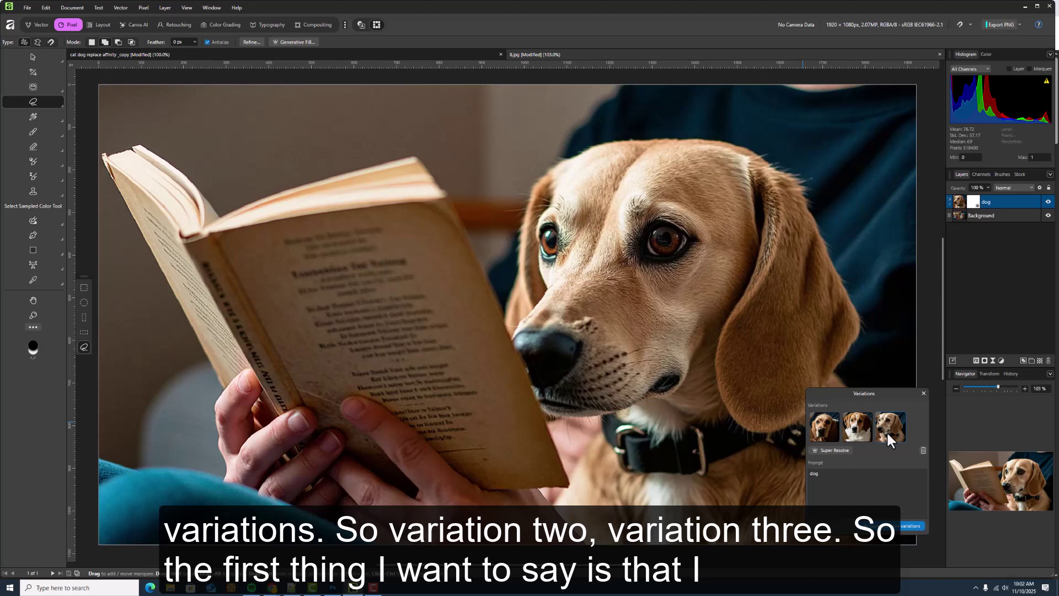
click(834, 436)
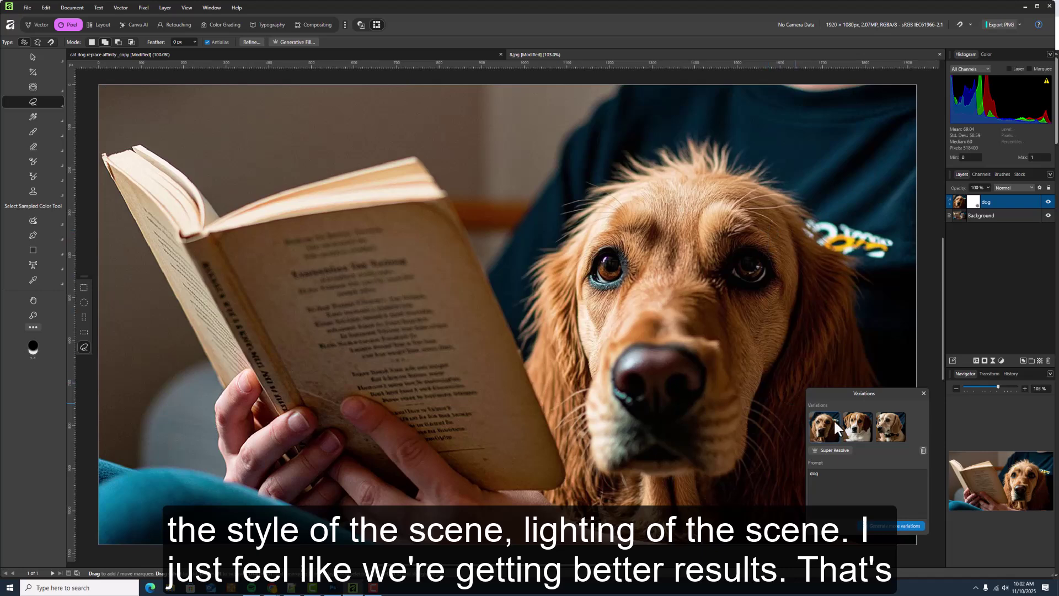
click(859, 433)
click(884, 436)
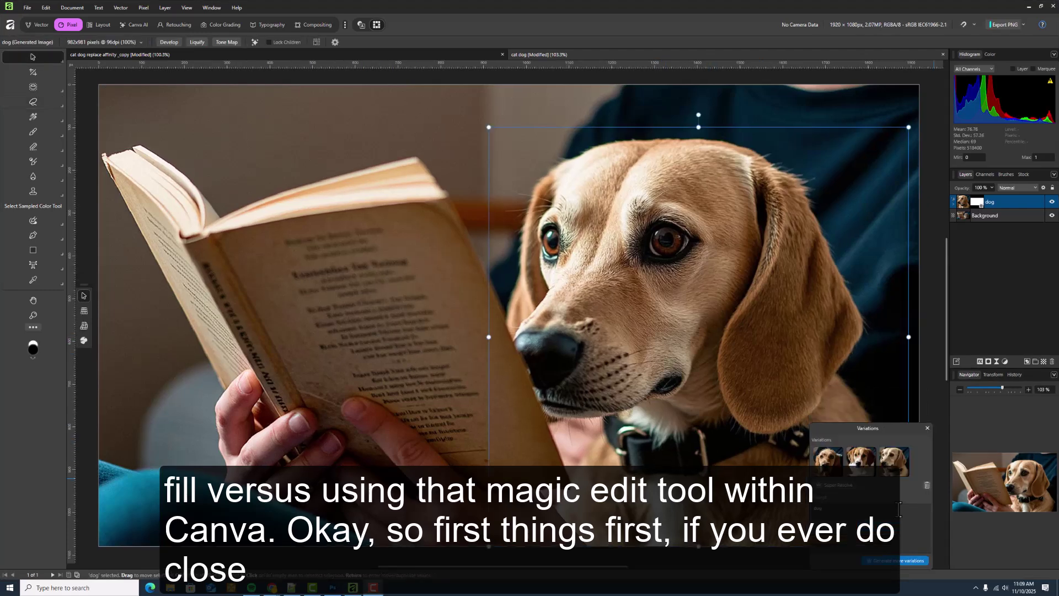
- Close the generated variations, reopen them from the dog layer, and close them again
click(927, 428)
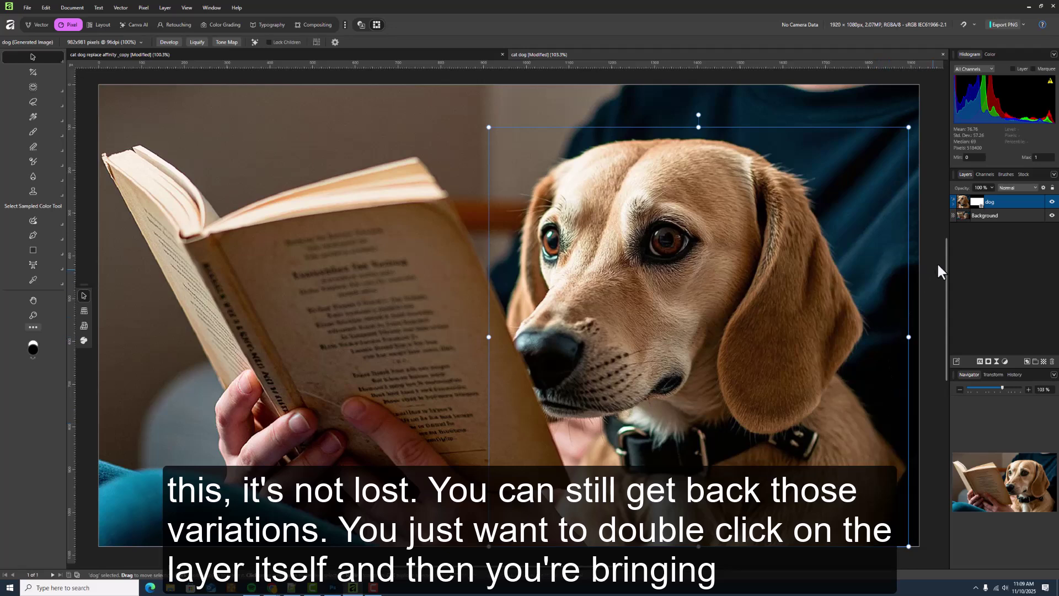
double_click(959, 201)
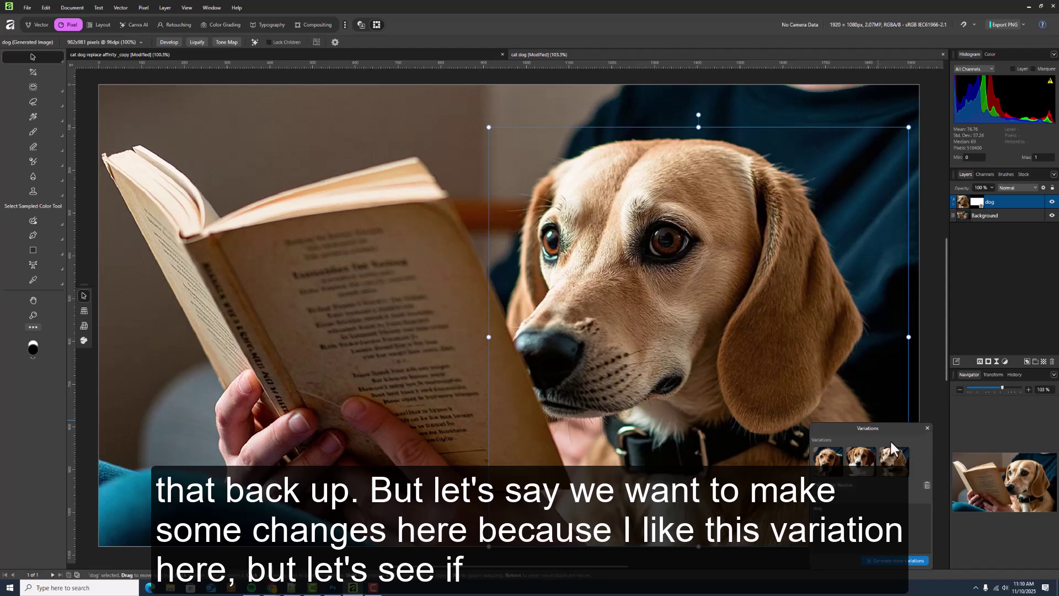
click(928, 428)
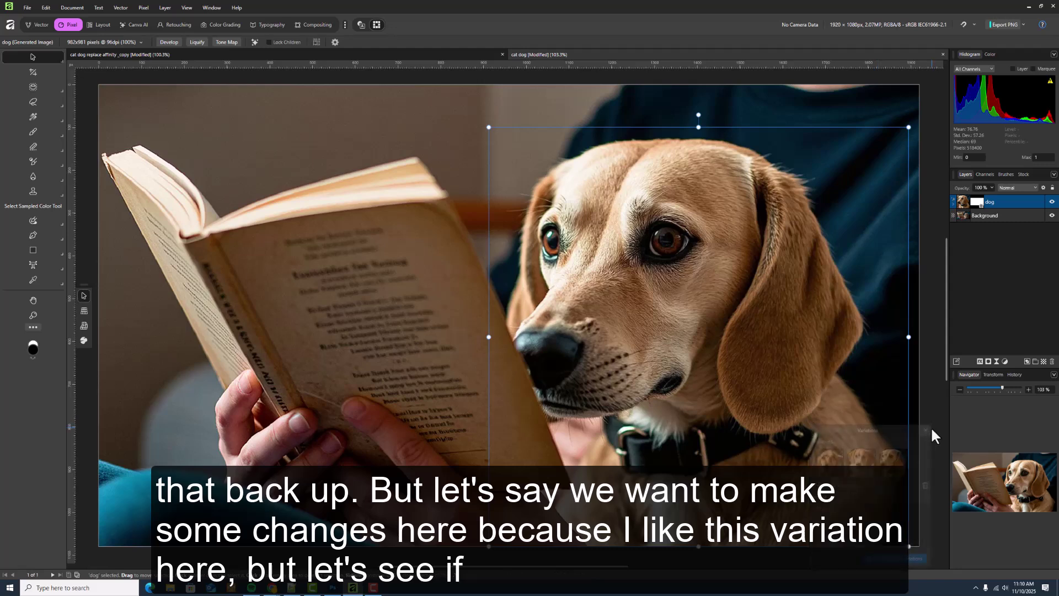
- Toggle the dog layer's visibility to compare the book edge and arm with the original photo
click(1053, 202)
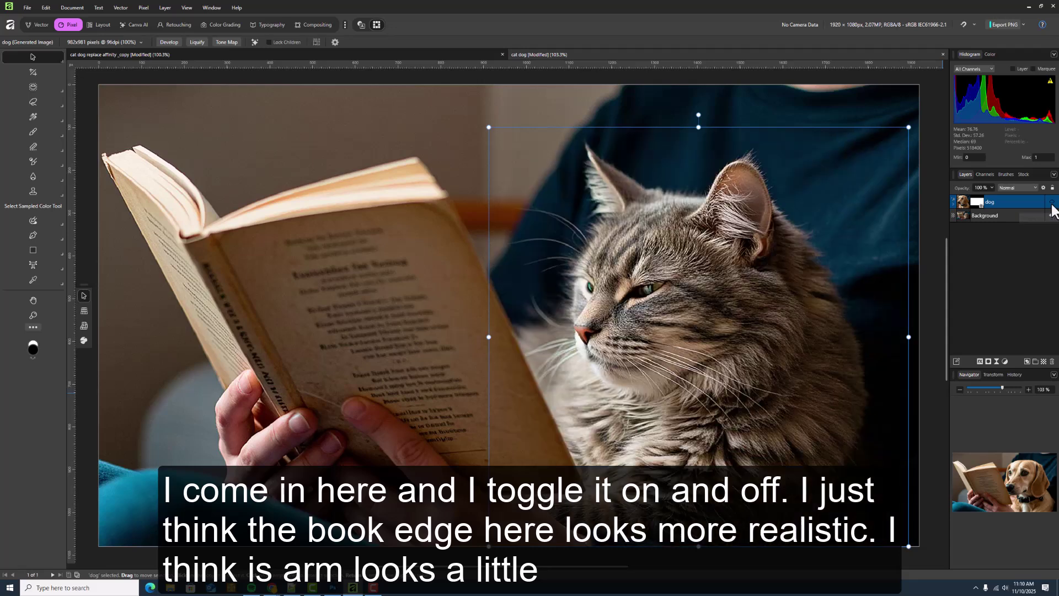
click(1053, 203)
click(1053, 203)
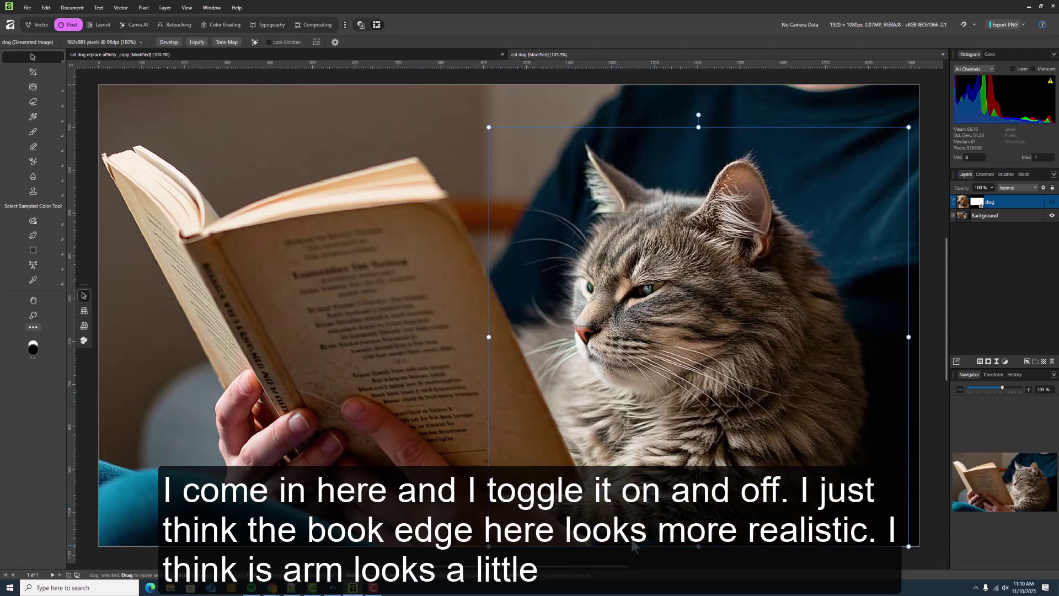
click(1053, 202)
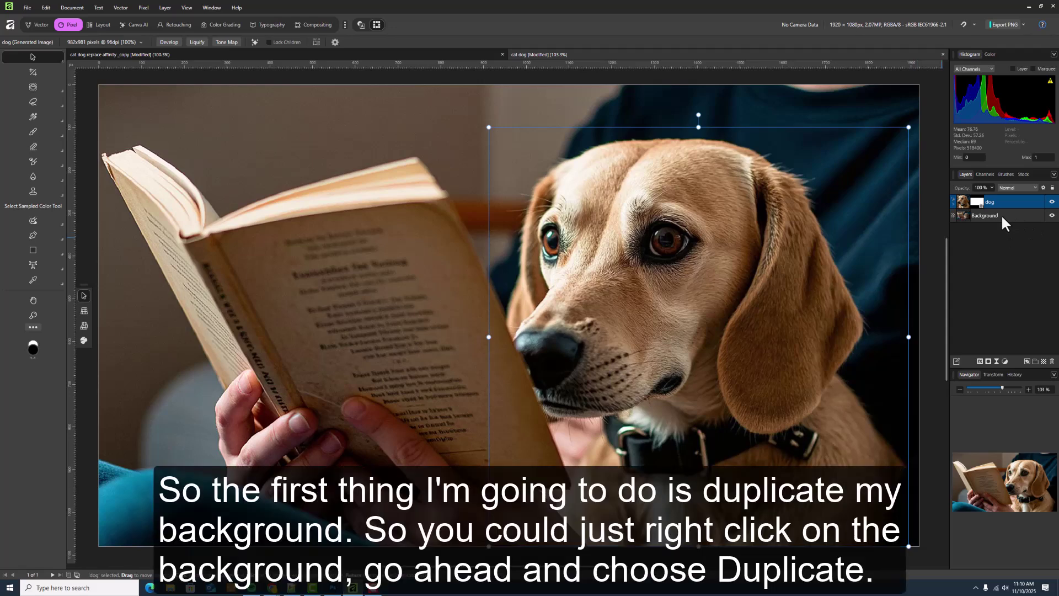
- Duplicate the Background layer and move the copy above the dog layer
click(999, 215)
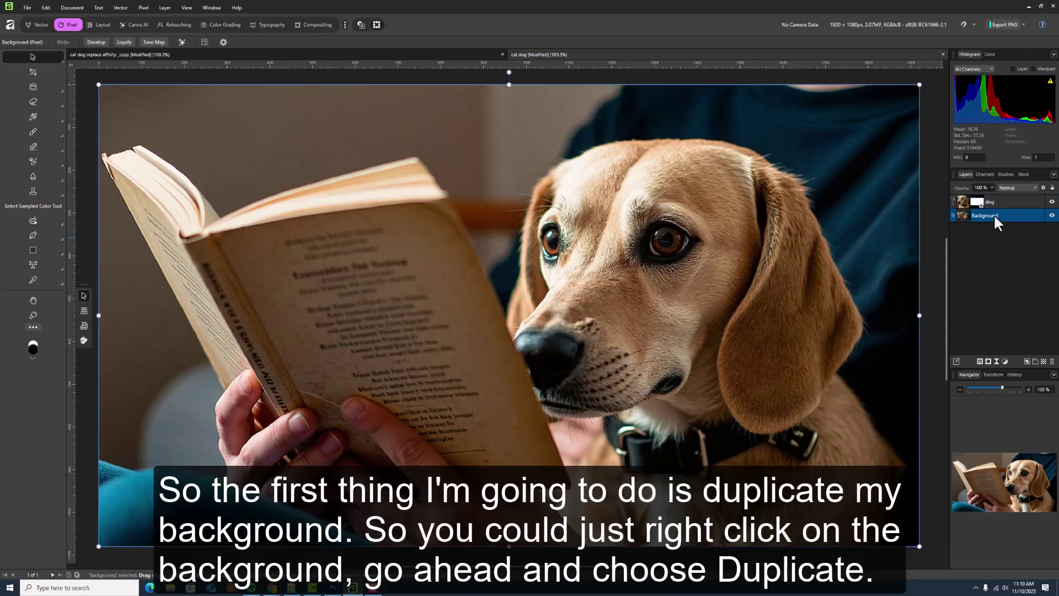
right_click(996, 220)
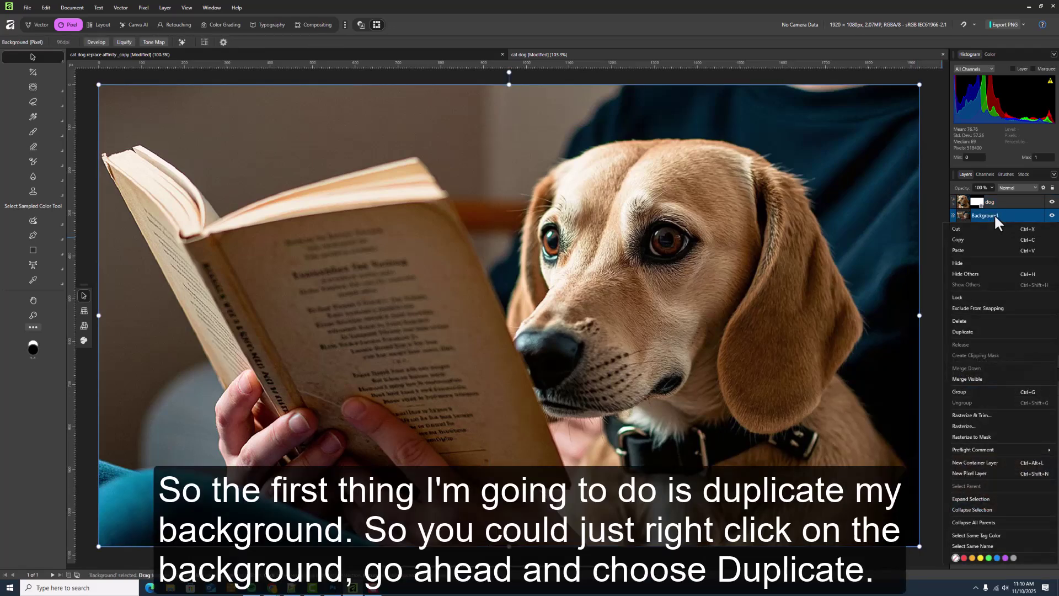
click(981, 330)
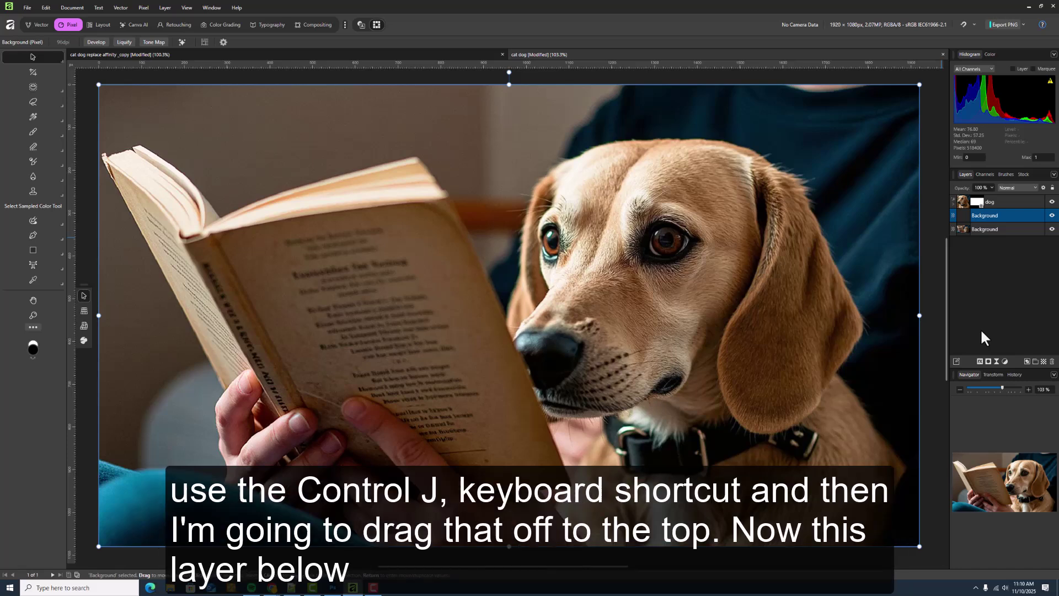
drag(1005, 212, 1001, 195)
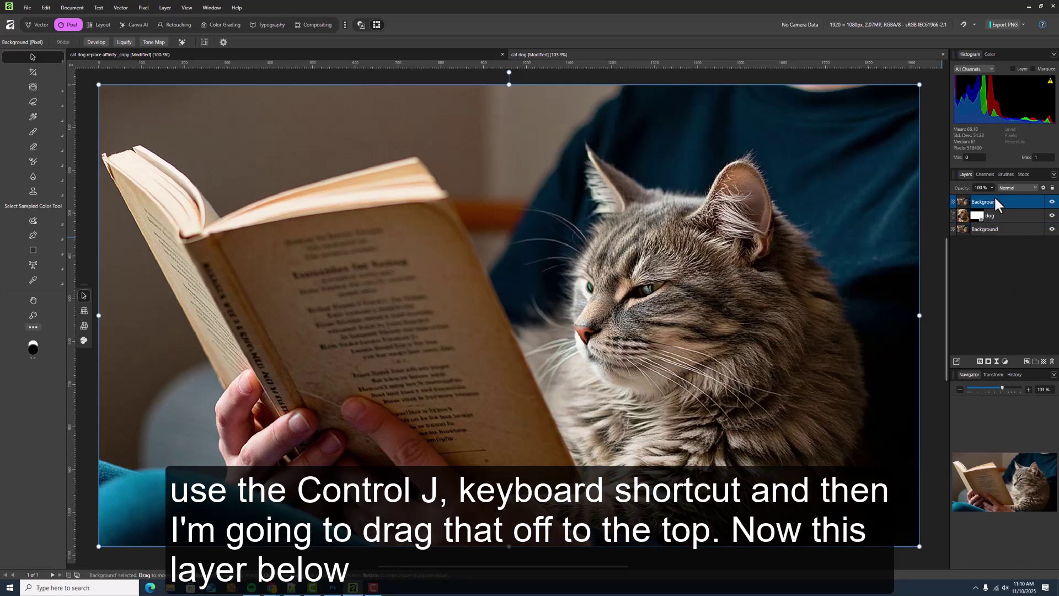
click(1052, 202)
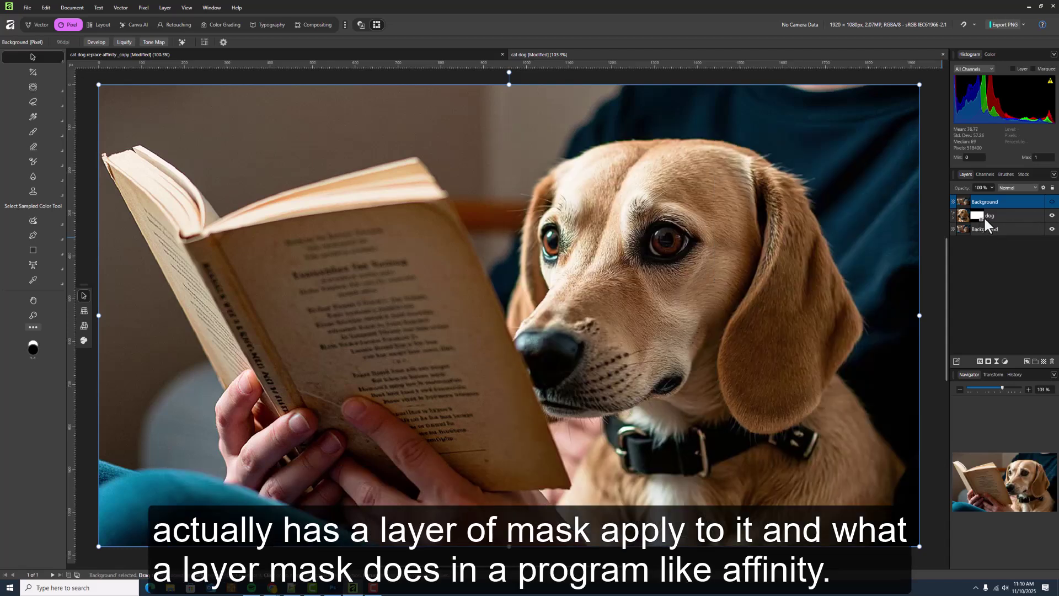
click(1052, 202)
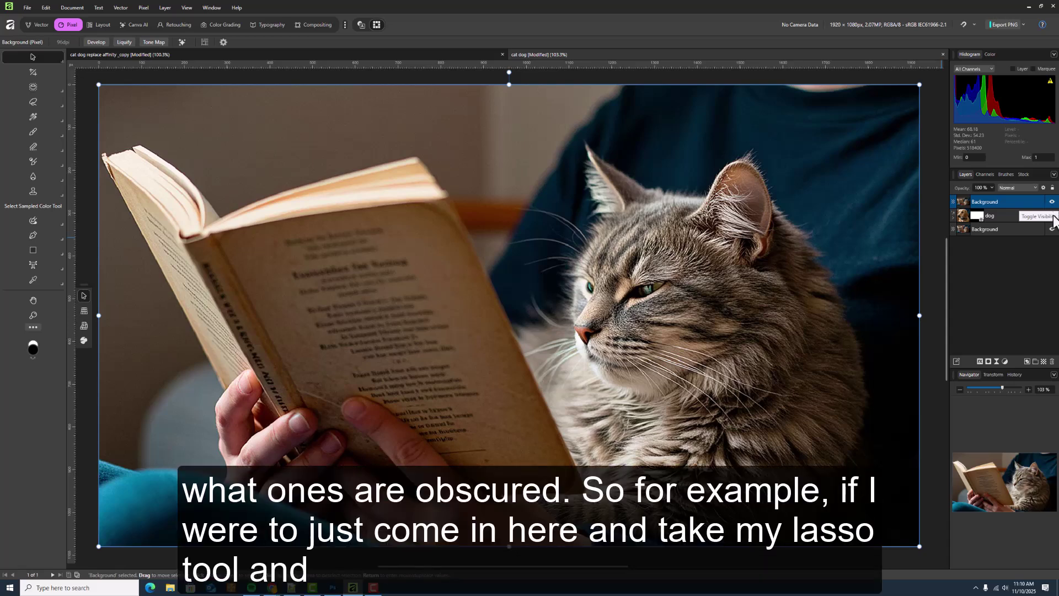
- Mask the top Background layer with an irregular freehand selection across the book and cat, and deselect
click(34, 103)
mouse_move(558, 197)
mouse_down()
mouse_move(345, 248)
mouse_move(580, 457)
mouse_move(806, 226)
mouse_move(607, 114)
mouse_move(559, 197)
mouse_up()
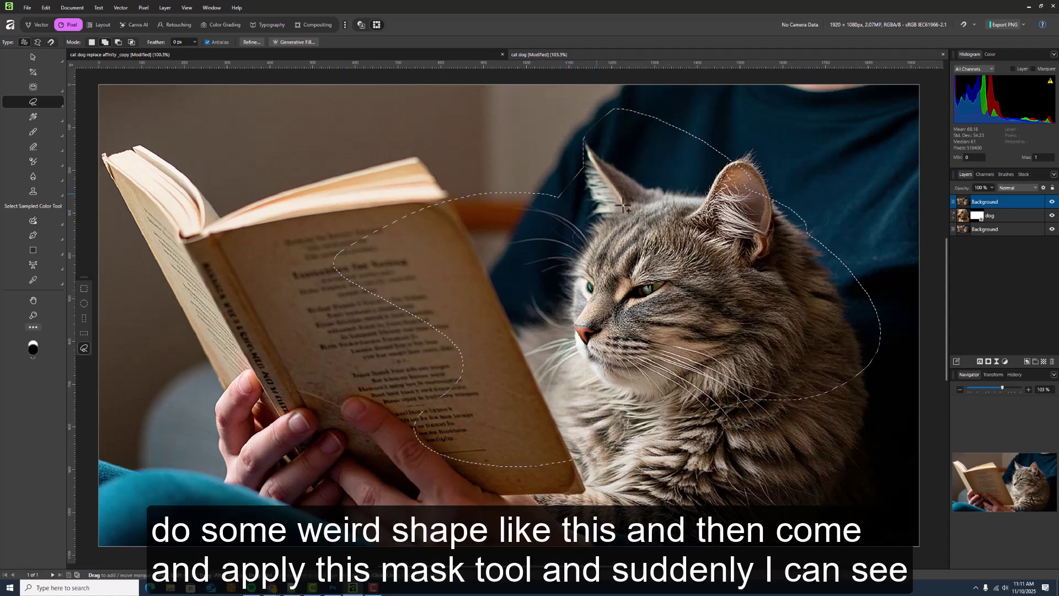
click(988, 361)
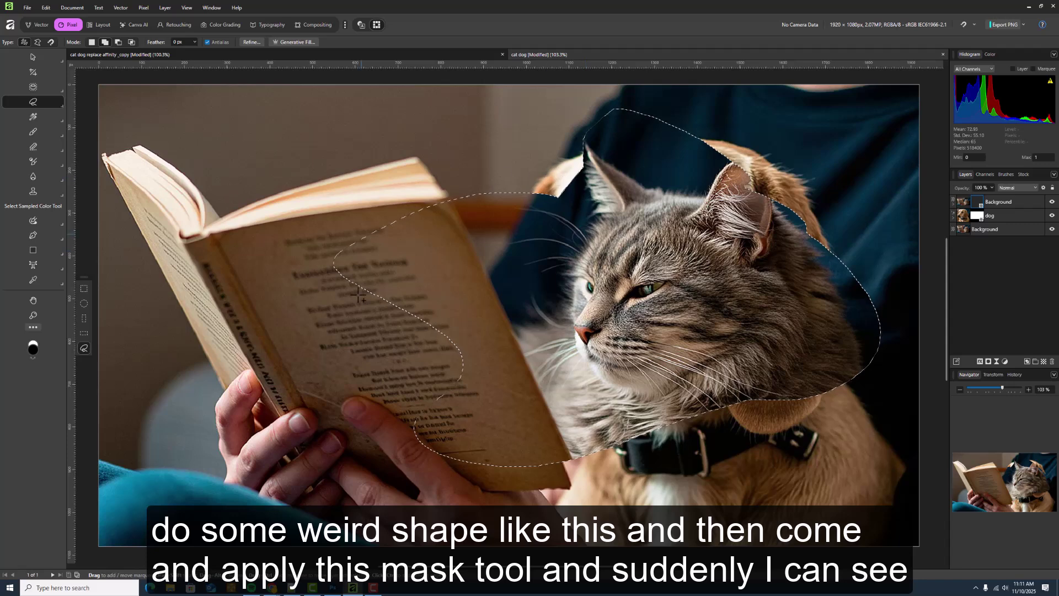
key(ctrl+d)
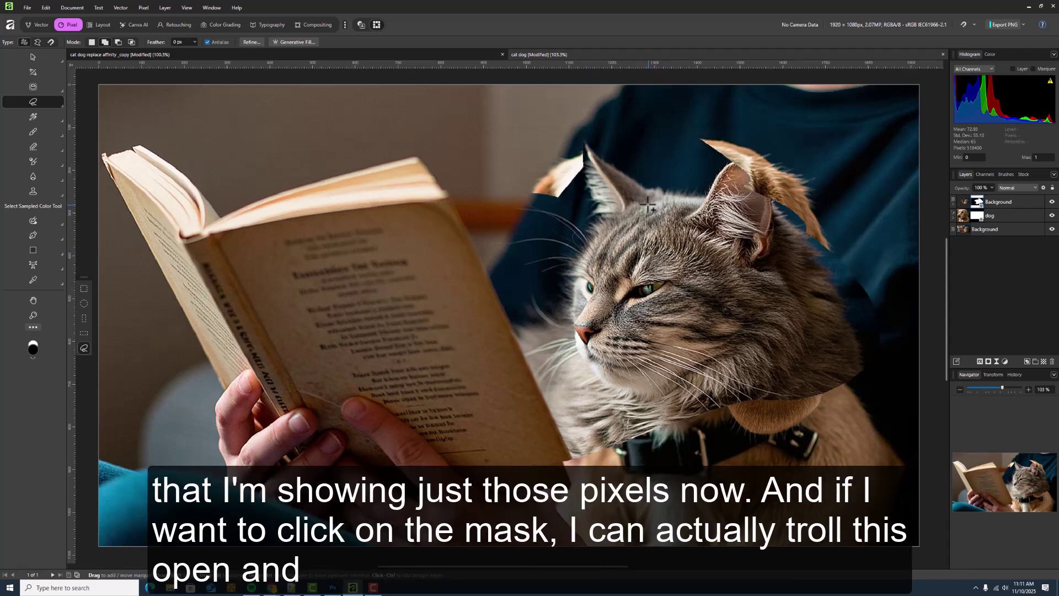
- Expand the top Background layer and view its mask in isolation as black and white
click(954, 203)
drag(978, 214, 983, 217)
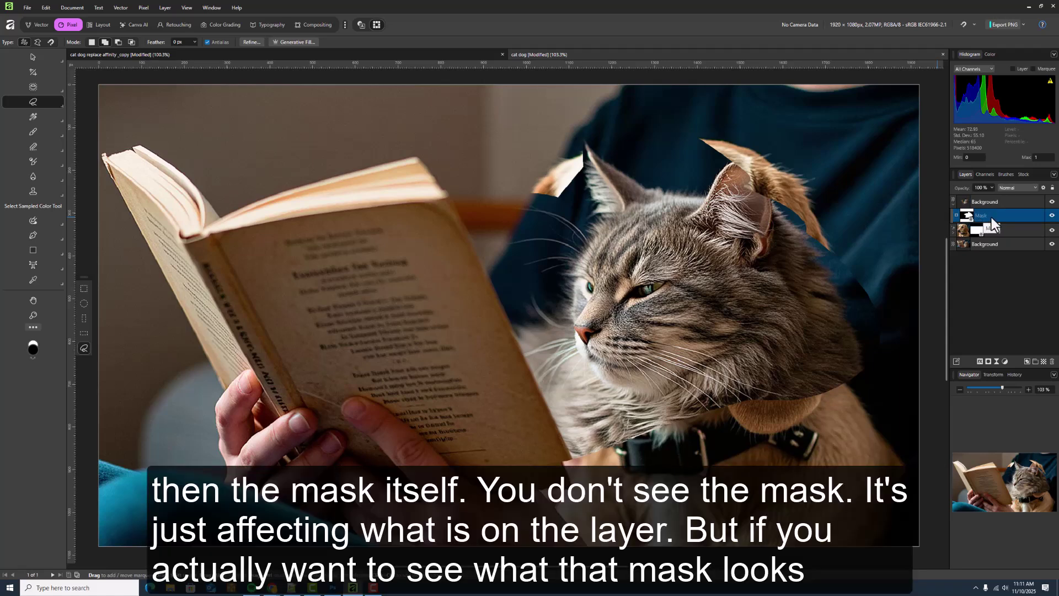
drag(992, 217, 966, 215)
alt+click(966, 215)
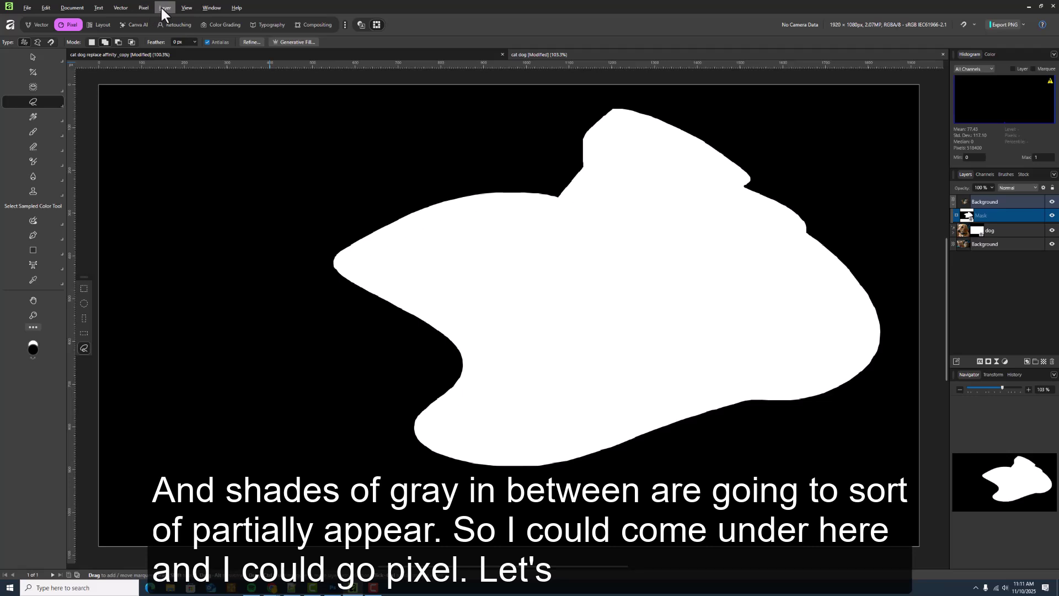
- Apply a Gaussian Blur filter to the top Background layer's mask to soften its edges
click(140, 7)
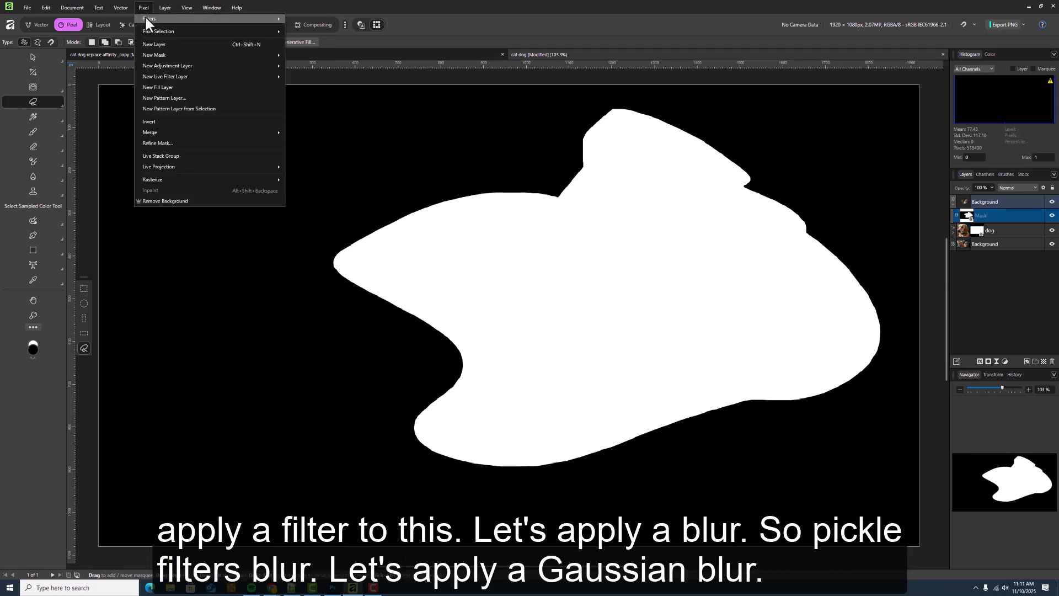
mouse_move(146, 17)
click(287, 29)
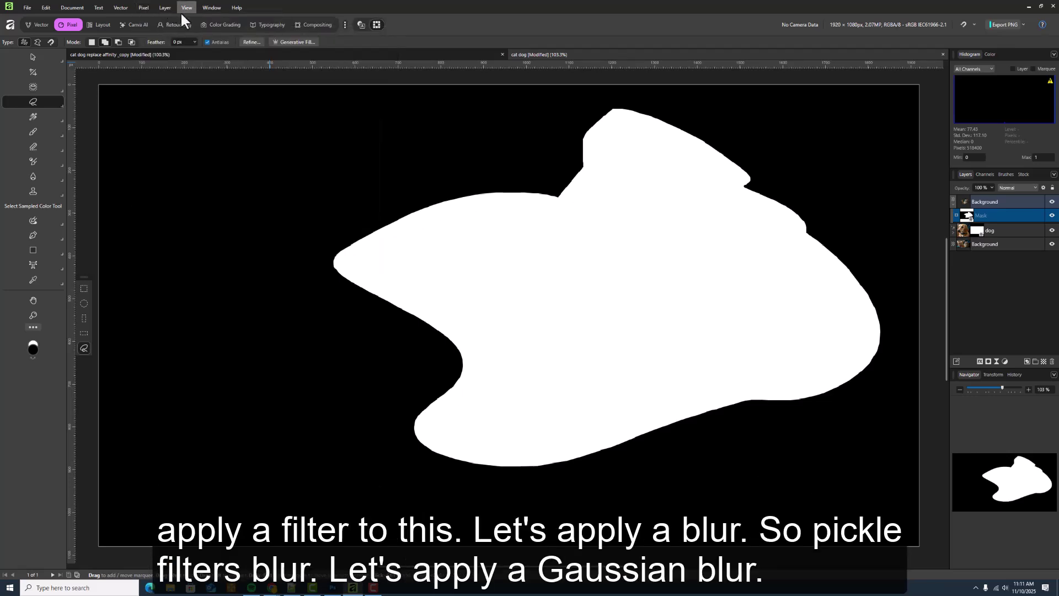
click(146, 9)
mouse_move(167, 18)
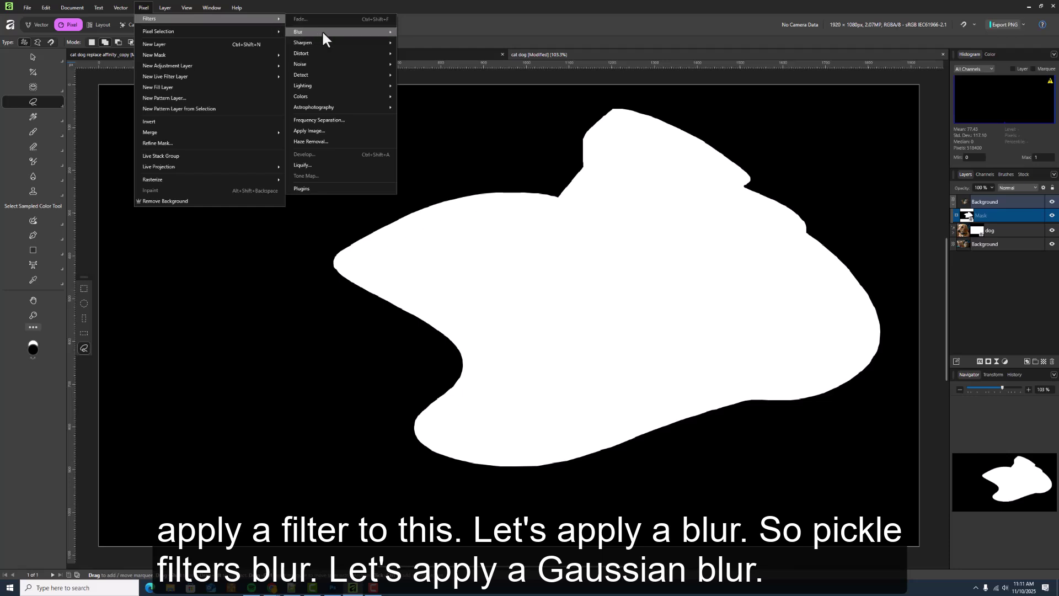
mouse_move(322, 32)
click(433, 43)
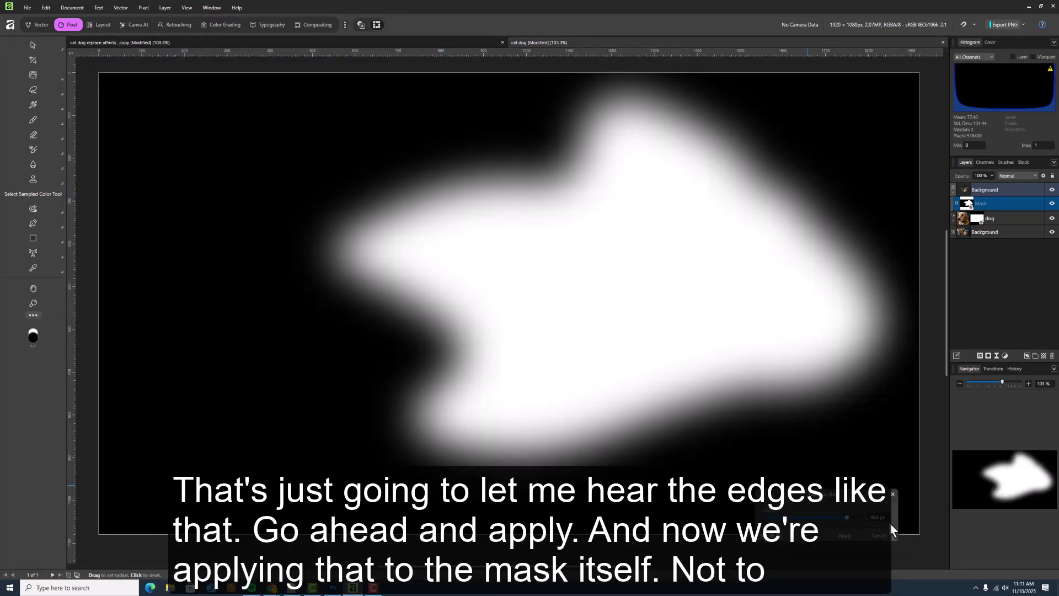
click(845, 536)
key(l)
key(shift)
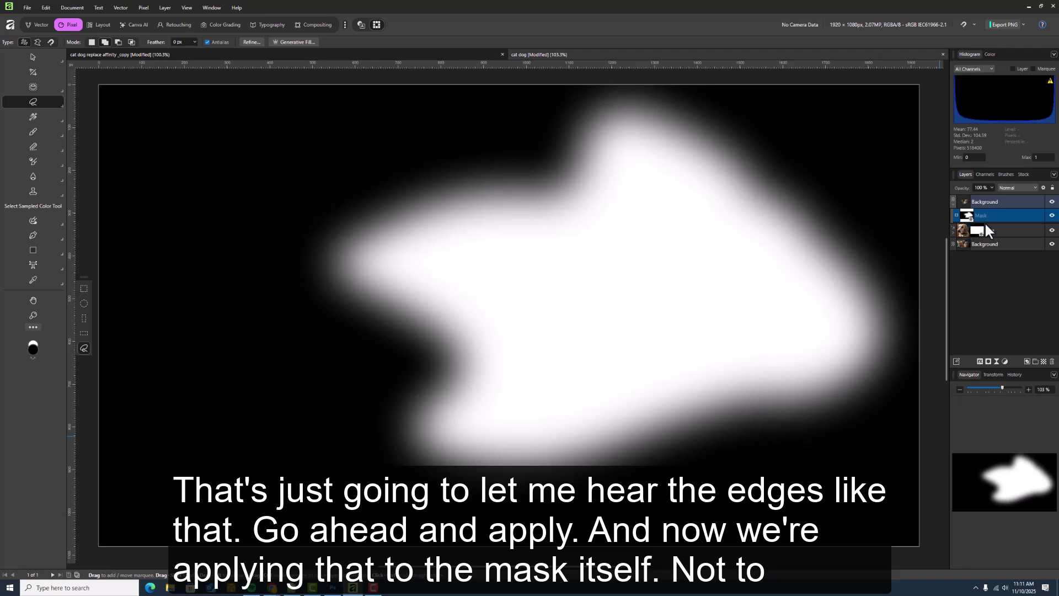
- Return to the top Background layer's image and hide the dog and bottom Background layers to examine the soft mask edge
click(963, 202)
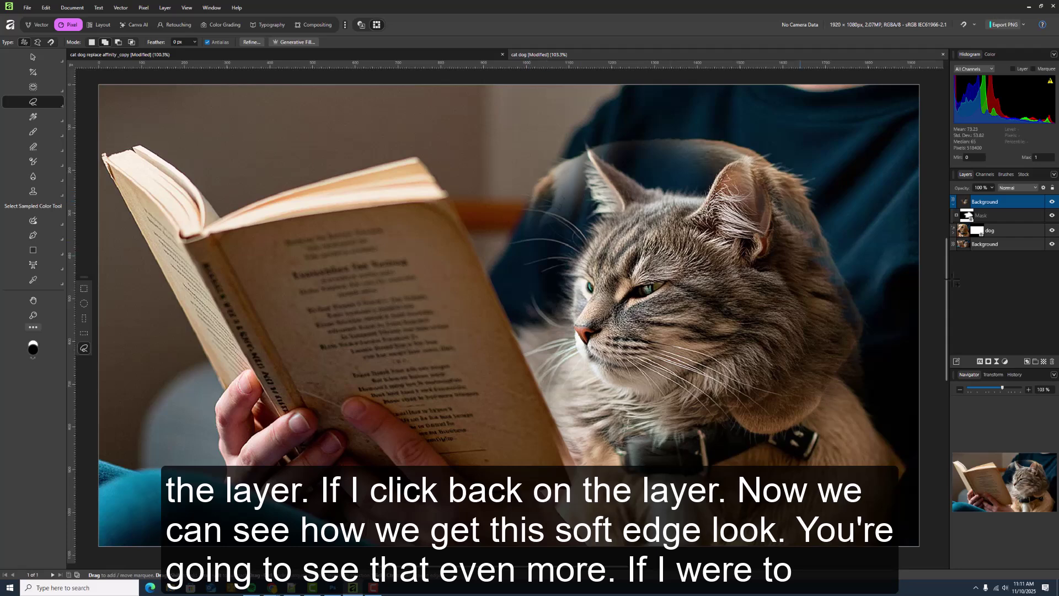
click(1052, 230)
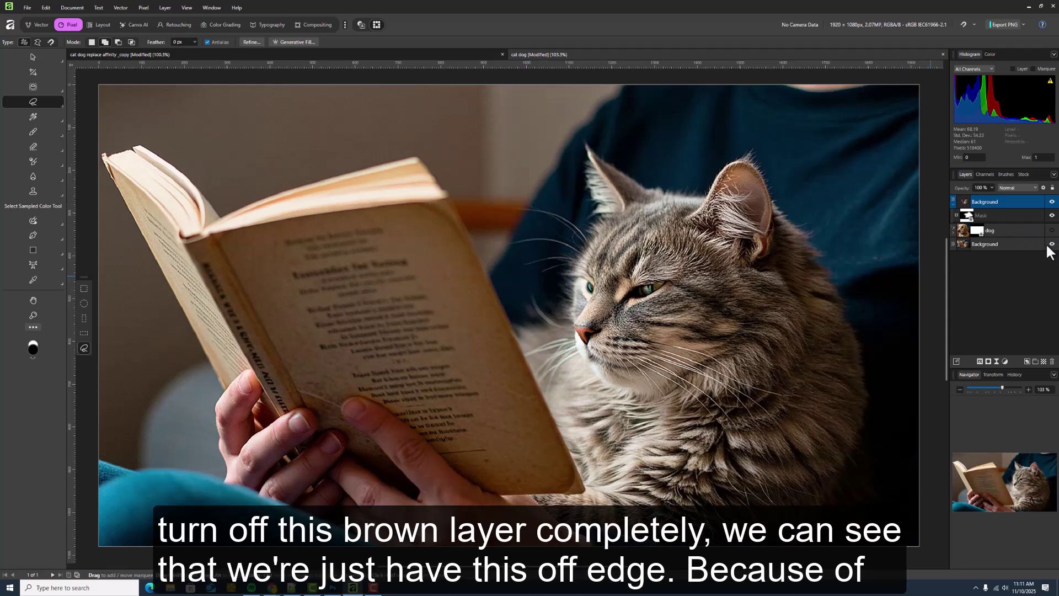
click(1052, 244)
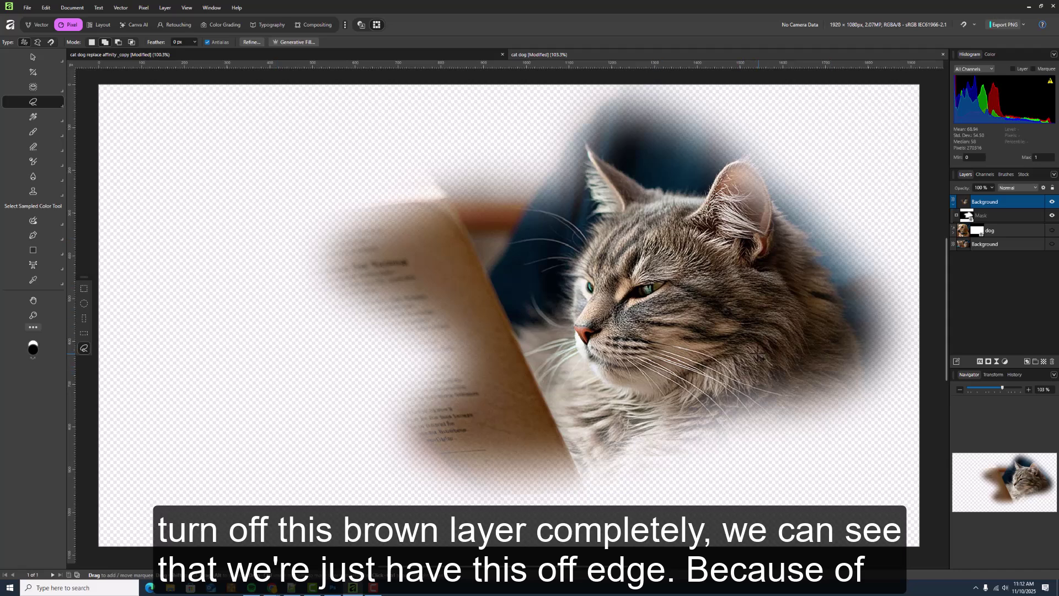
- Test filling the top Background layer's mask with black and with white, and show the dog and bottom Background layers again
click(972, 218)
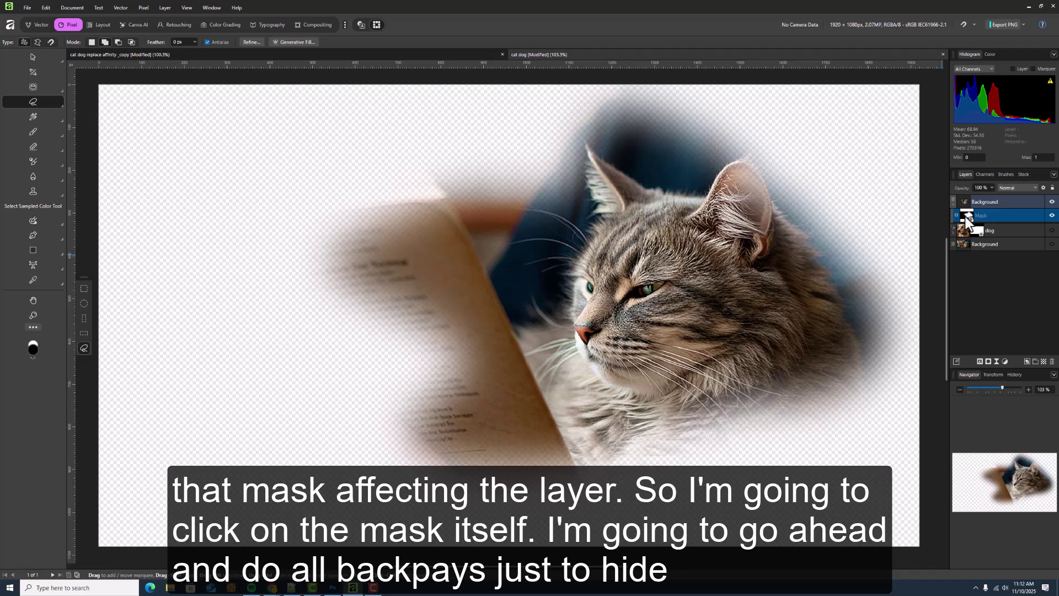
key(alt+BackSpace)
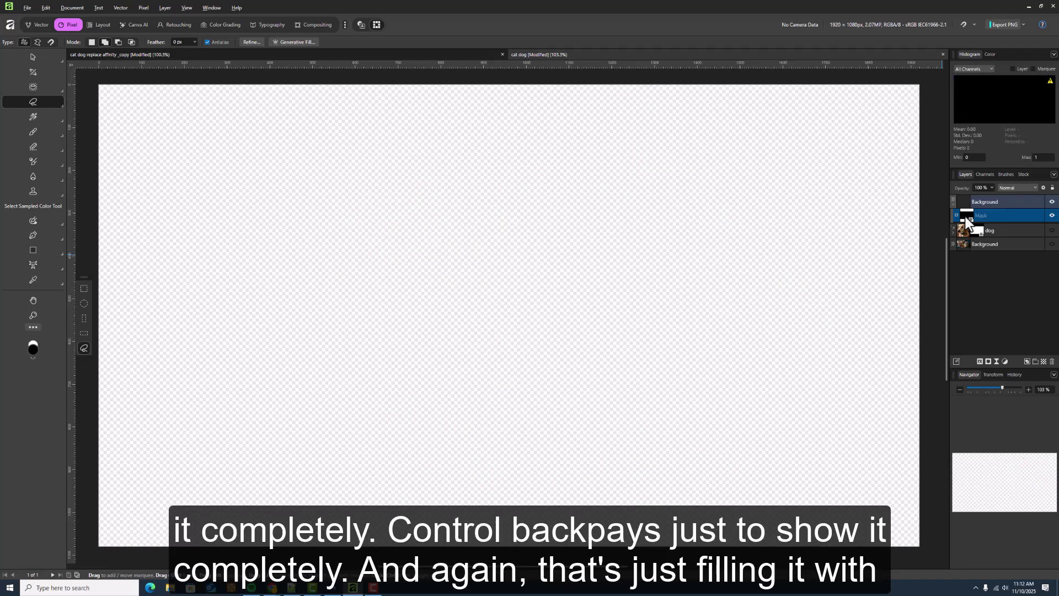
key(ctrl+BackSpace)
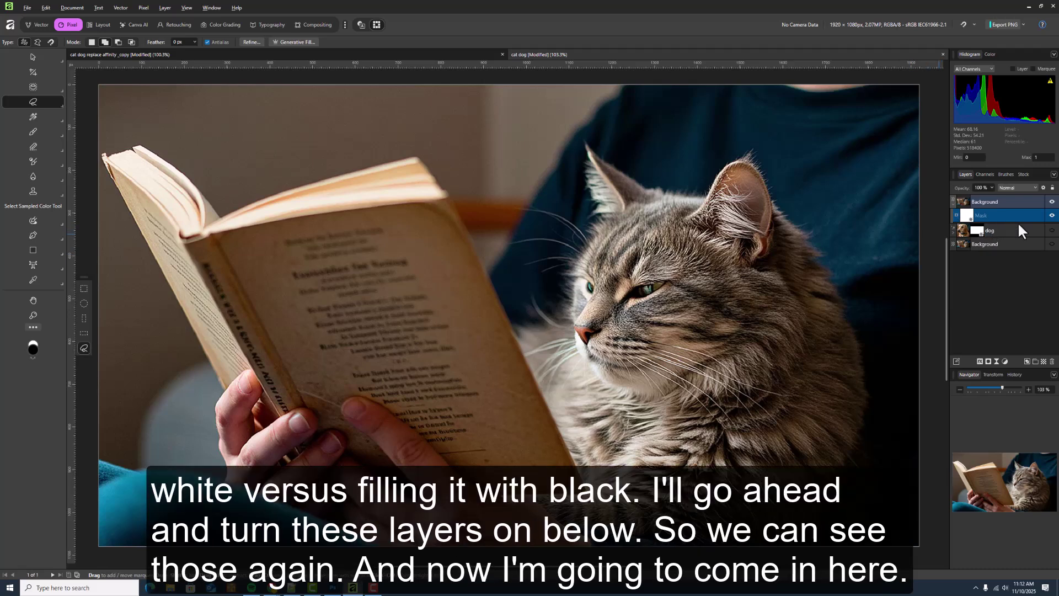
click(1052, 230)
click(1052, 244)
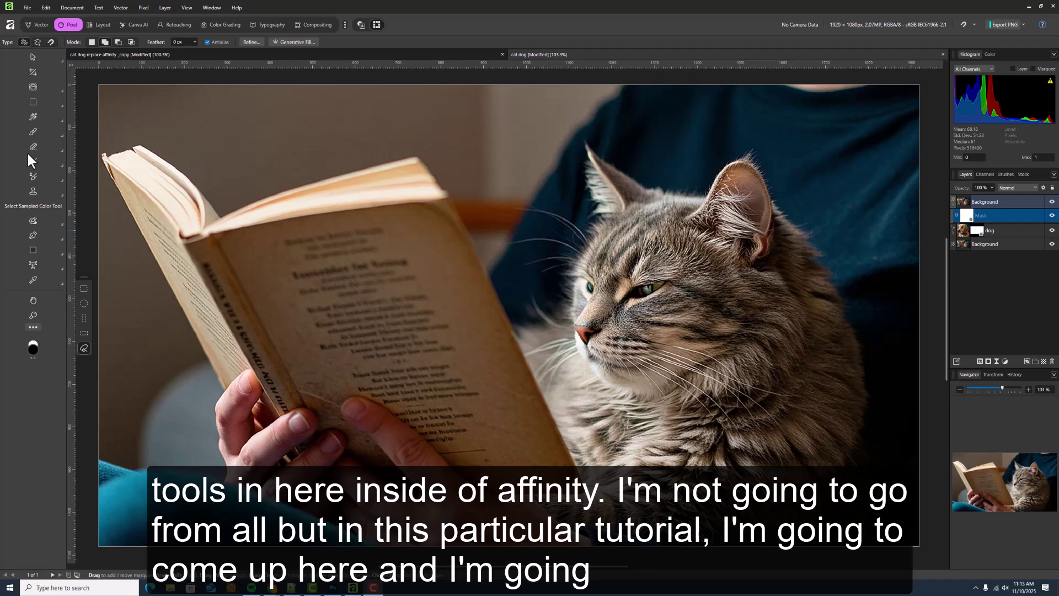
- Select the trousers, hands and book on the top Background layer with the object selection tool
click(32, 86)
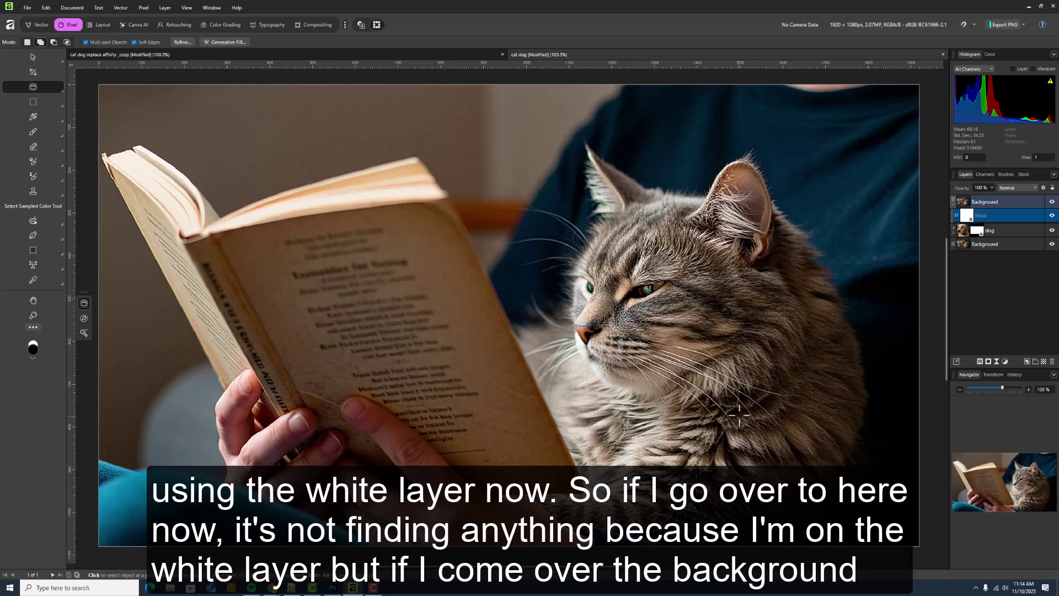
click(967, 203)
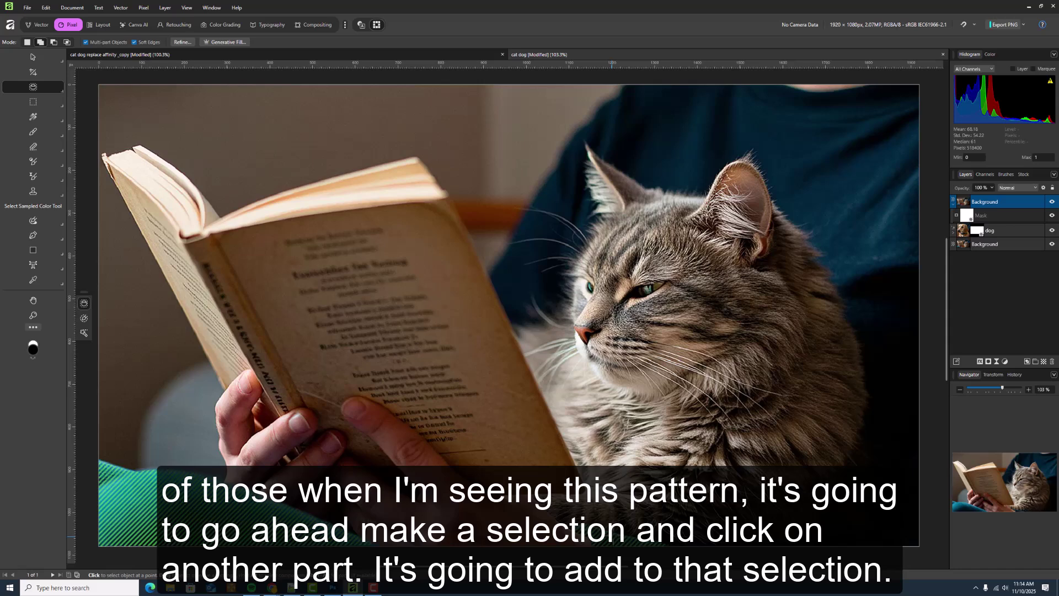
click(614, 542)
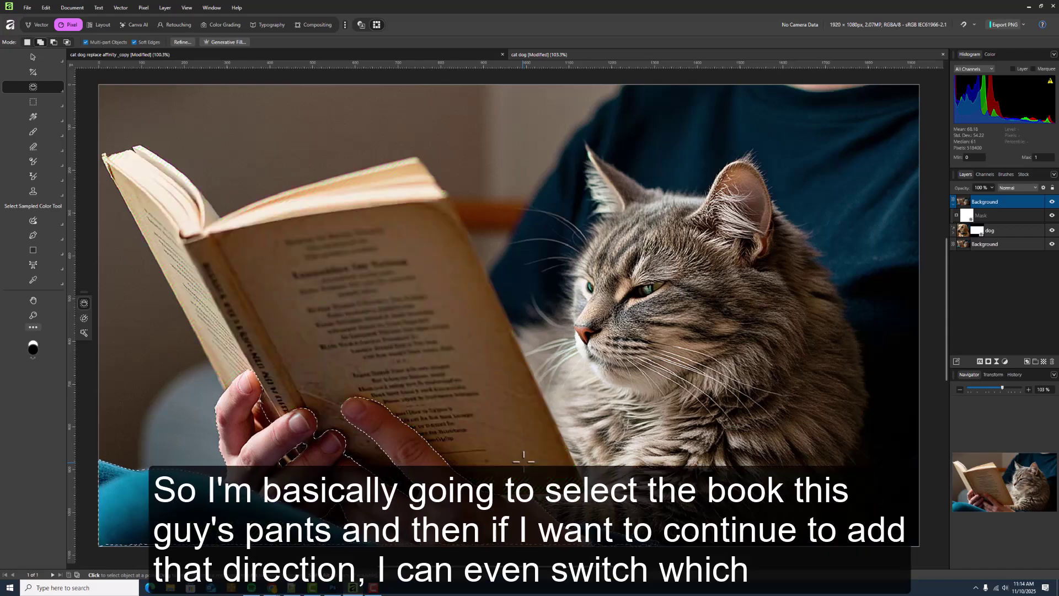
click(316, 458)
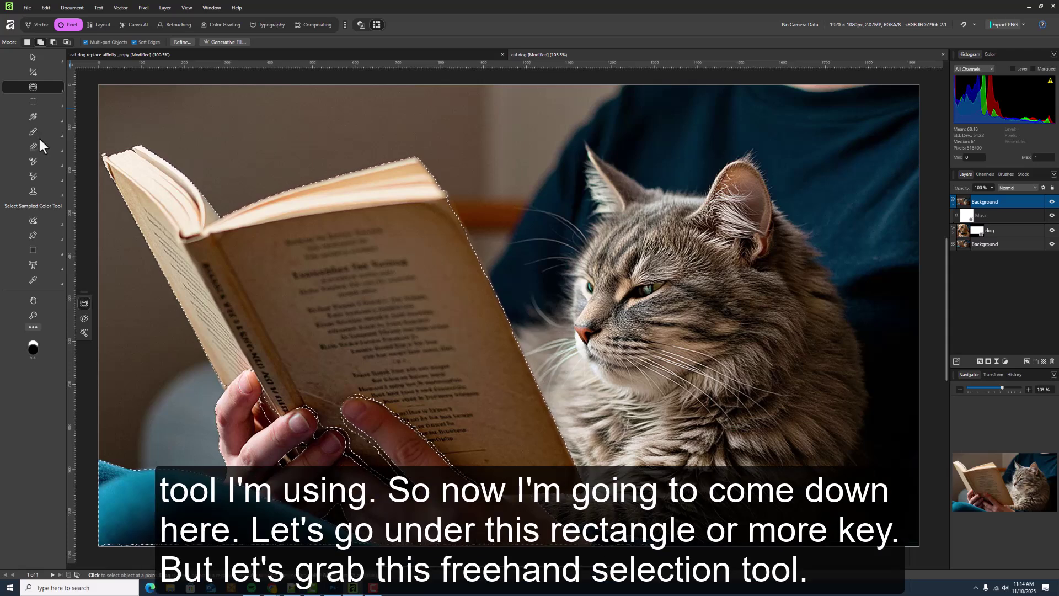
- Extend the selection freehand over the arm and the background around the book, and mask the top Background layer with it
click(59, 105)
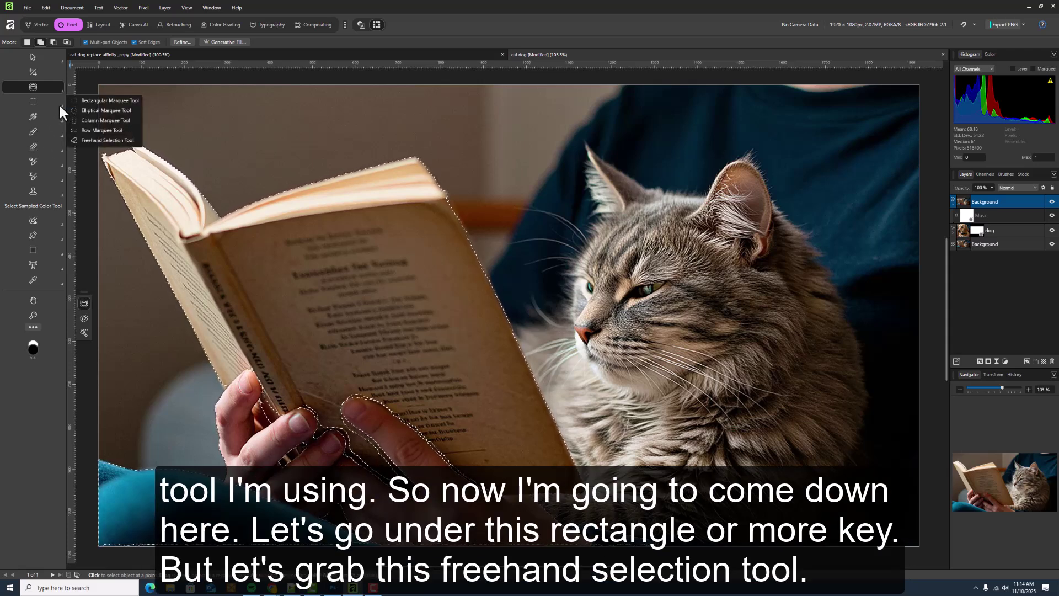
click(94, 140)
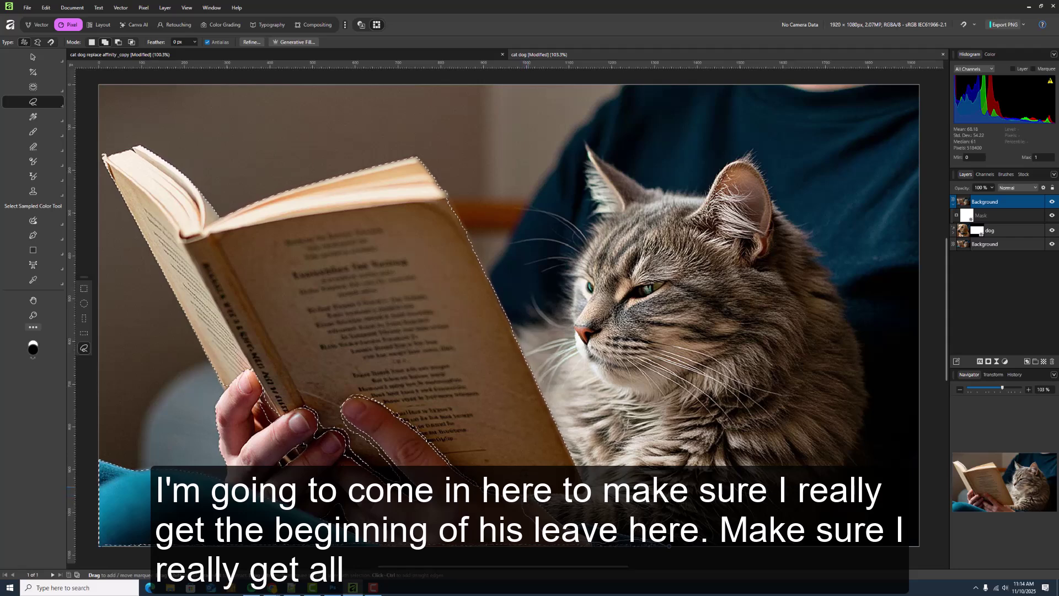
mouse_move(527, 486)
mouse_down()
mouse_move(462, 303)
mouse_move(439, 167)
mouse_move(386, 83)
mouse_move(287, 69)
mouse_move(91, 81)
mouse_move(80, 184)
mouse_move(82, 331)
mouse_move(99, 422)
mouse_move(97, 552)
mouse_move(221, 566)
mouse_move(629, 566)
mouse_up()
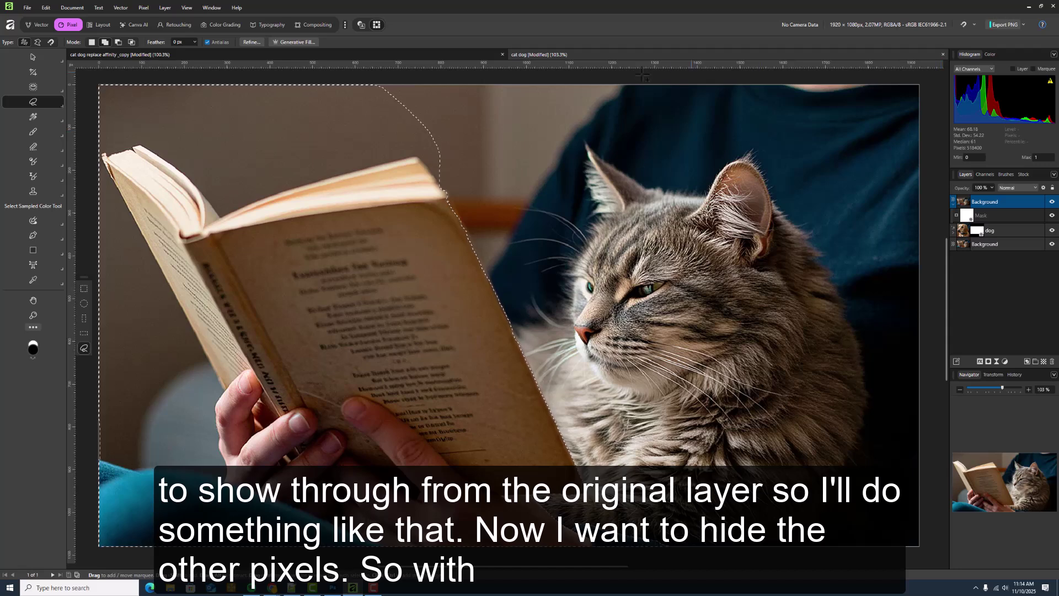
click(988, 362)
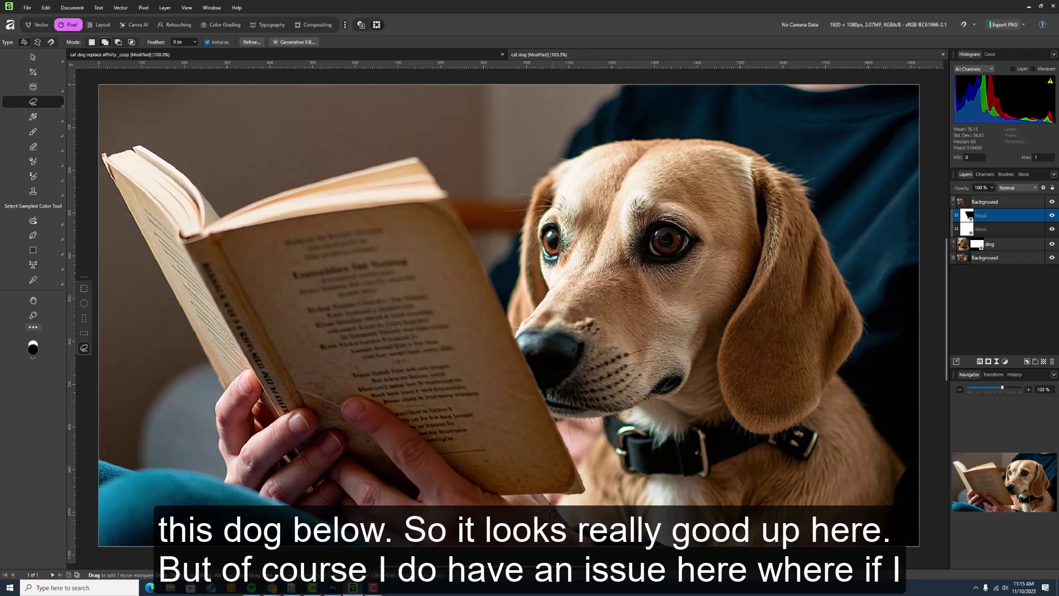
- Toggle the masked top Background layer's visibility to compare the book and arm with the dog layer below
click(1052, 202)
click(1053, 202)
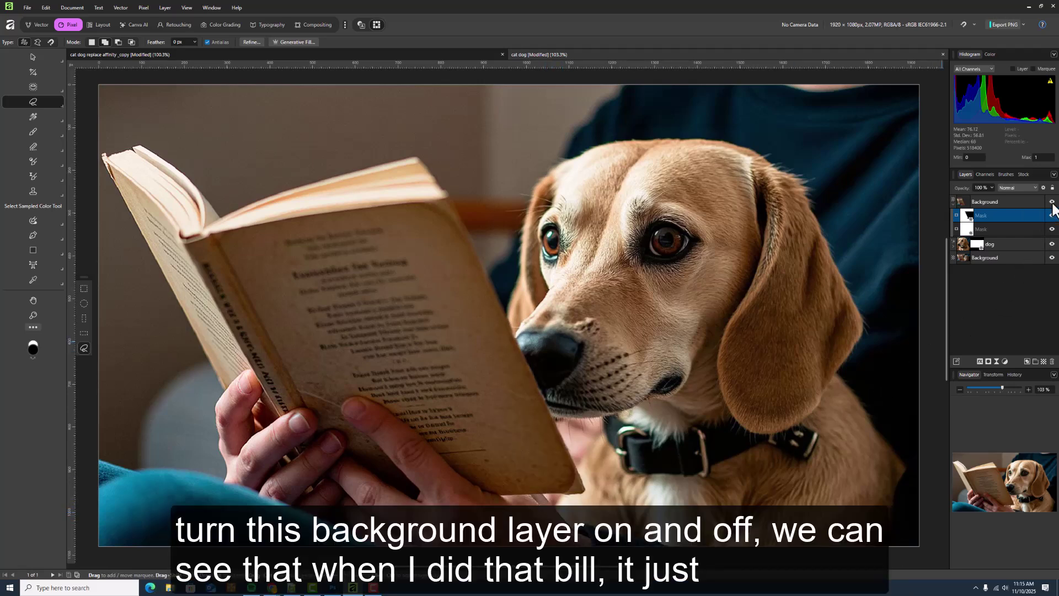
click(1053, 202)
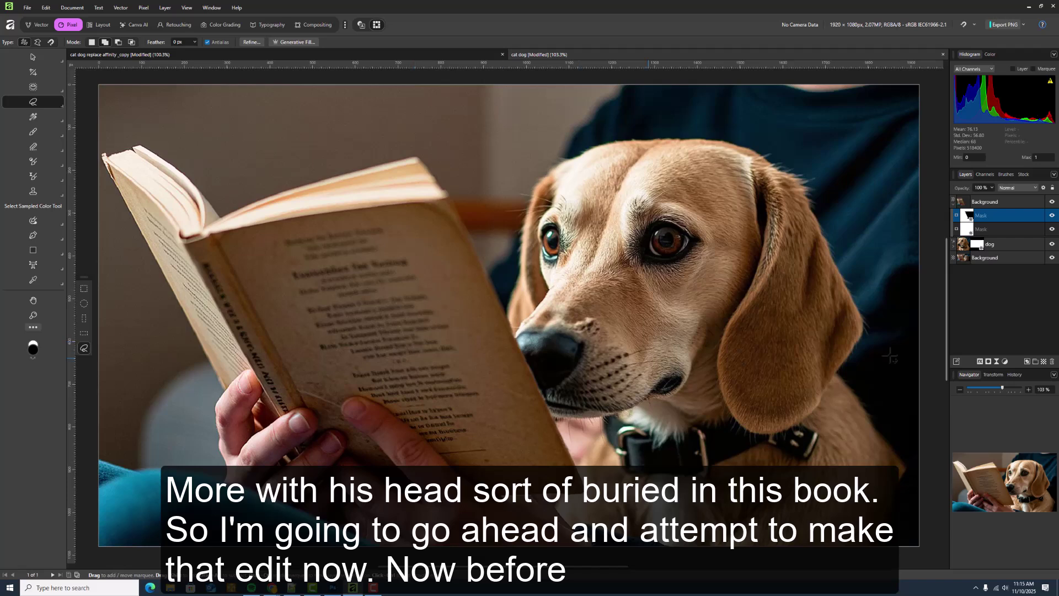
- Delete the extra white mask from the top Background layer and collapse the layer with its remaining mask
click(993, 229)
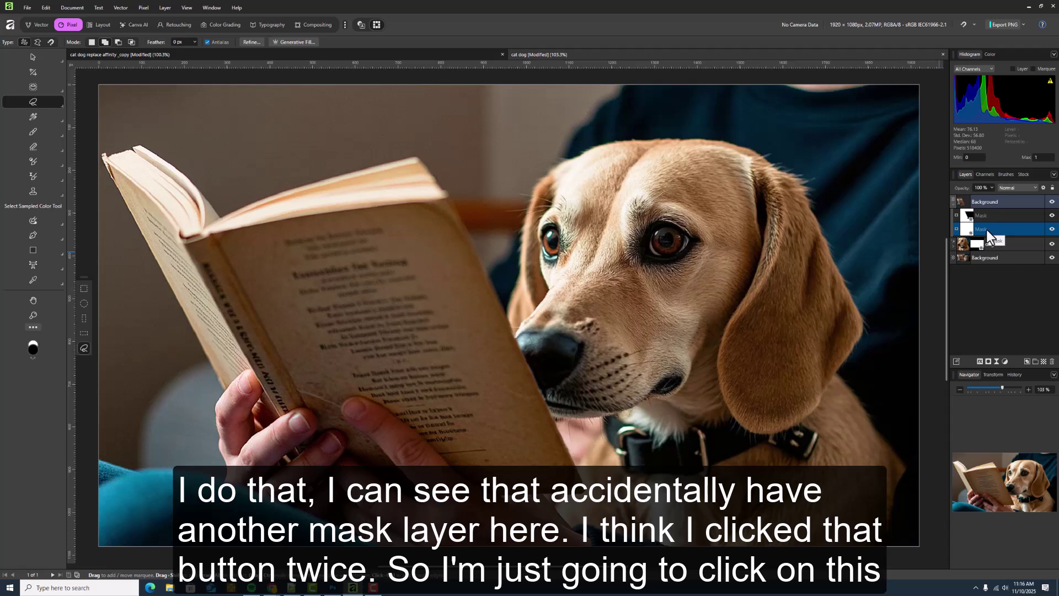
click(1052, 362)
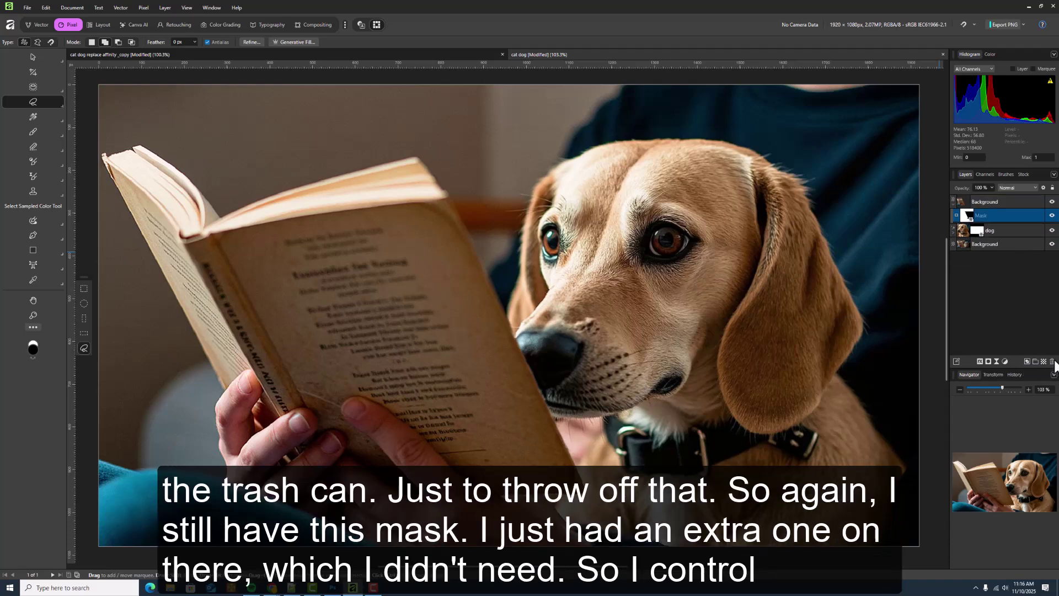
drag(984, 228, 954, 208)
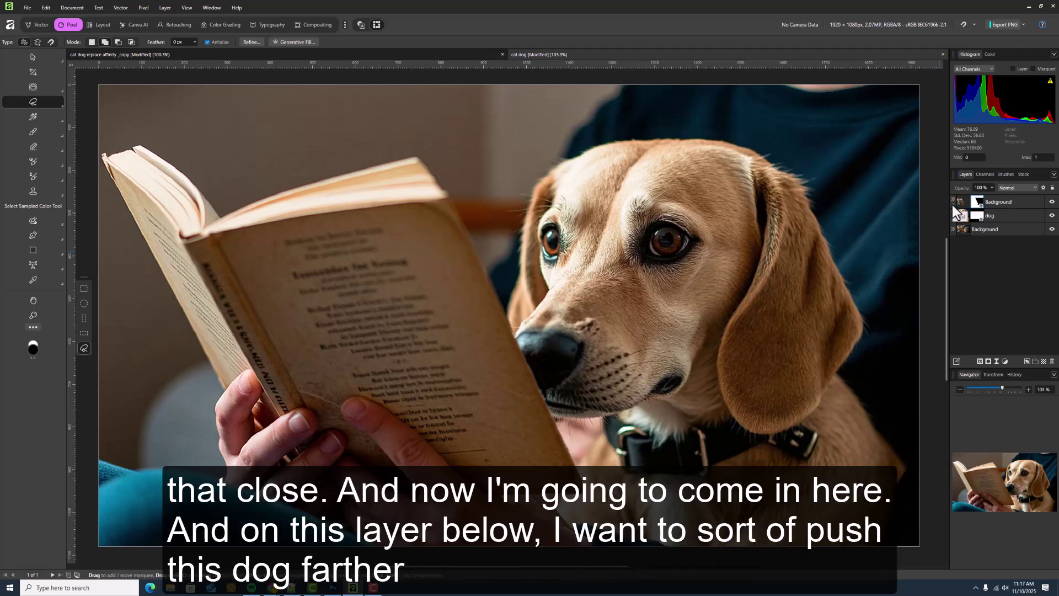
- Duplicate the dog layer as a backup and hide the lower dog layer
click(997, 221)
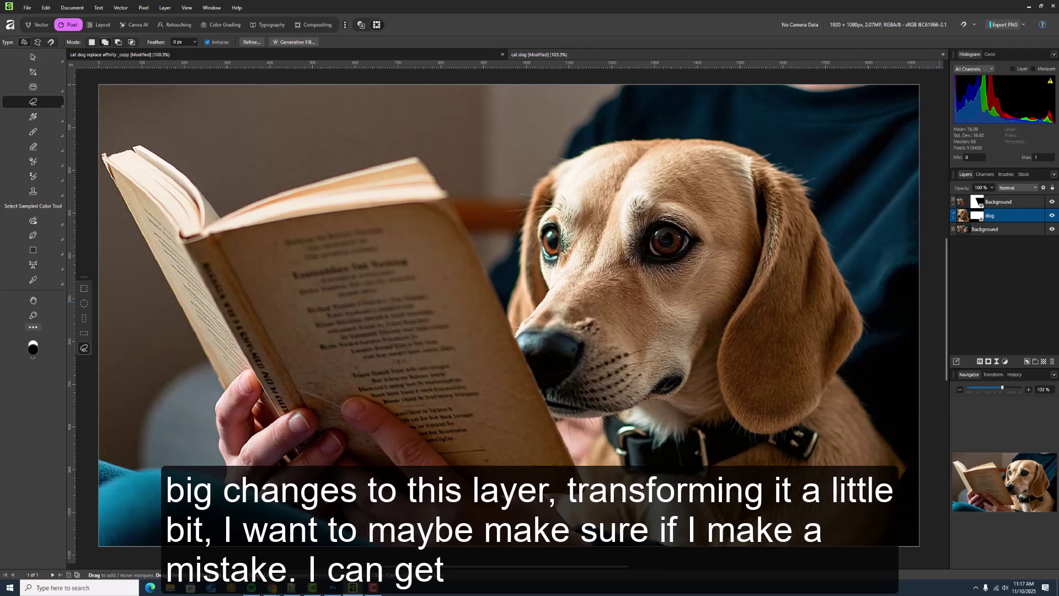
click(1006, 213)
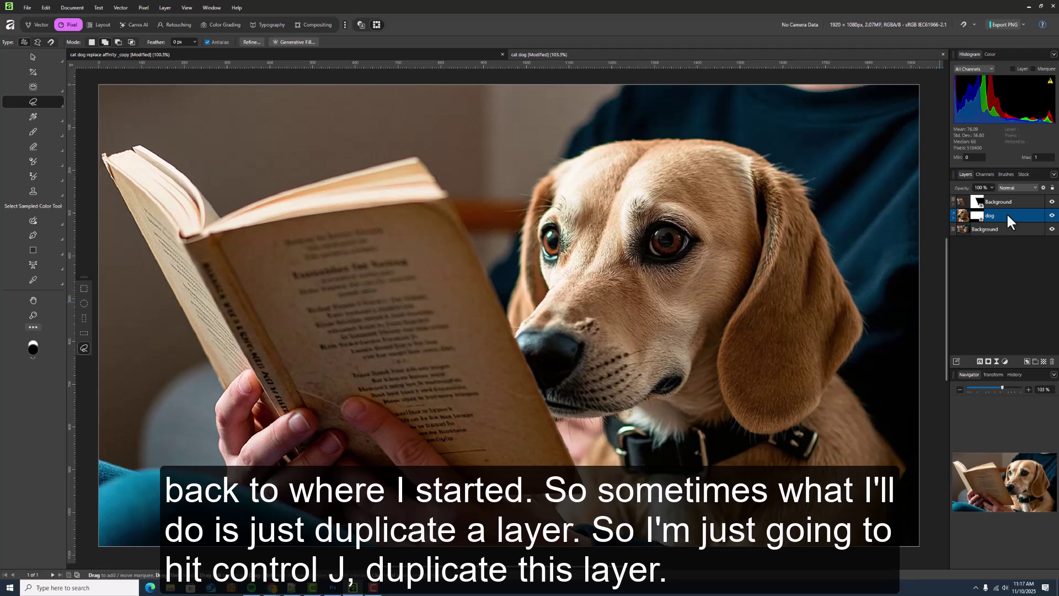
key(ctrl+j)
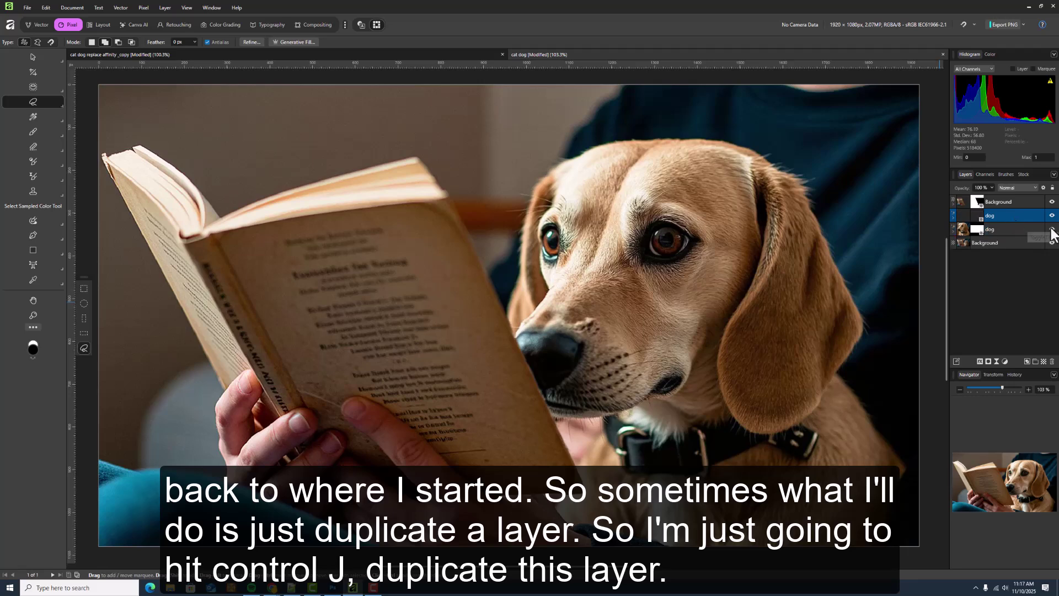
click(1051, 230)
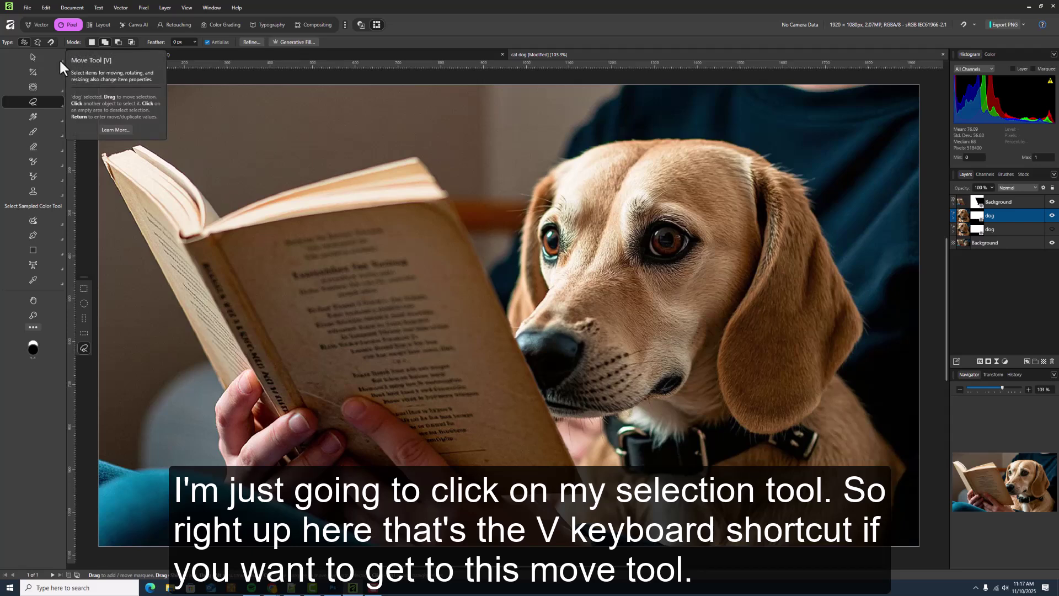
- Scale the upper dog layer down to about 86% with the Move Tool and shift it so the muzzle sits behind the book
click(35, 58)
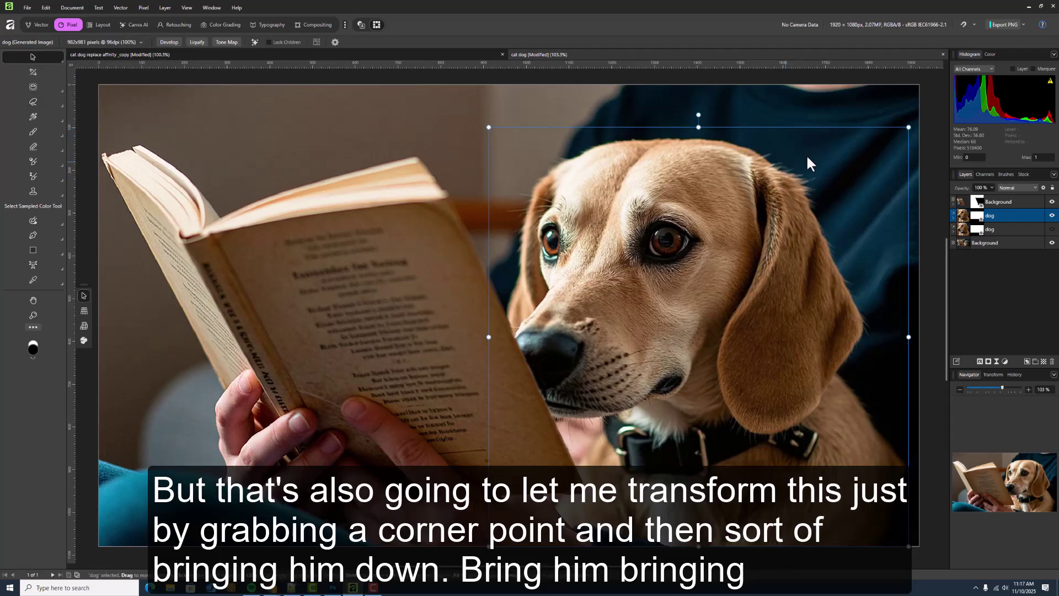
drag(909, 126, 836, 199)
drag(741, 308, 701, 308)
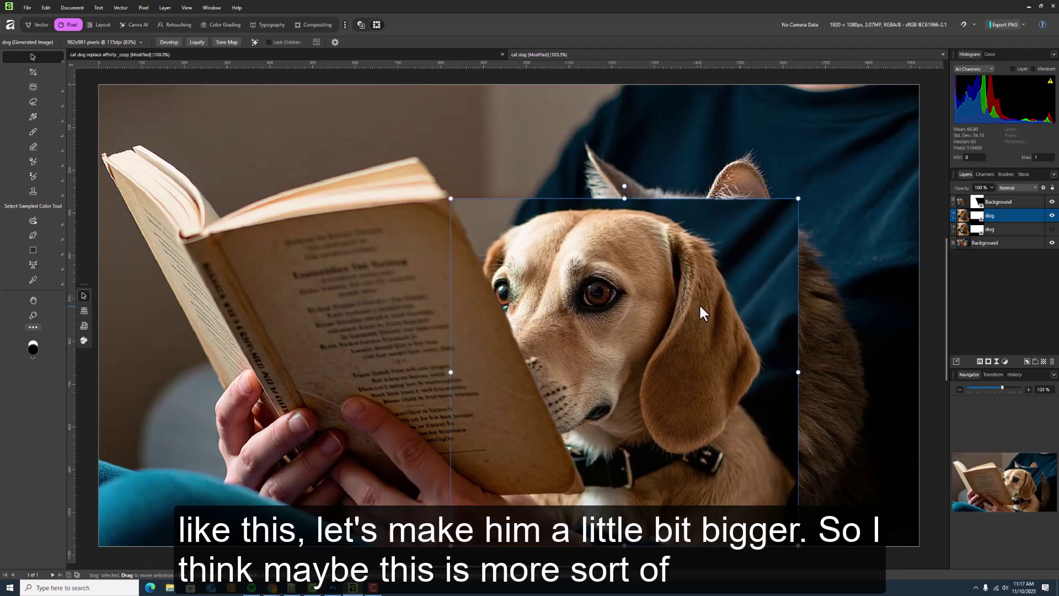
drag(799, 199, 813, 193)
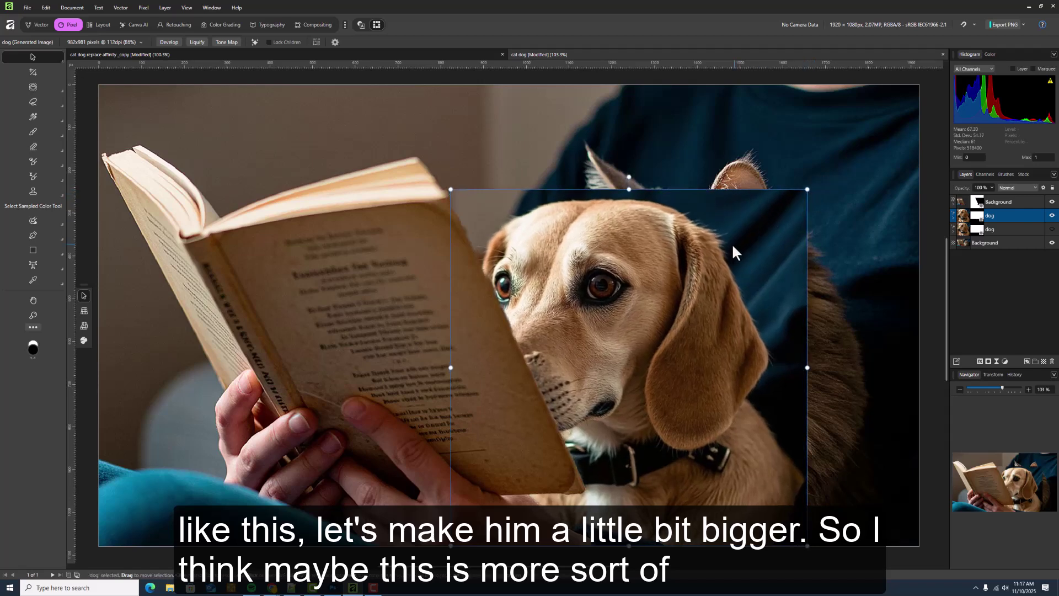
drag(734, 243, 728, 241)
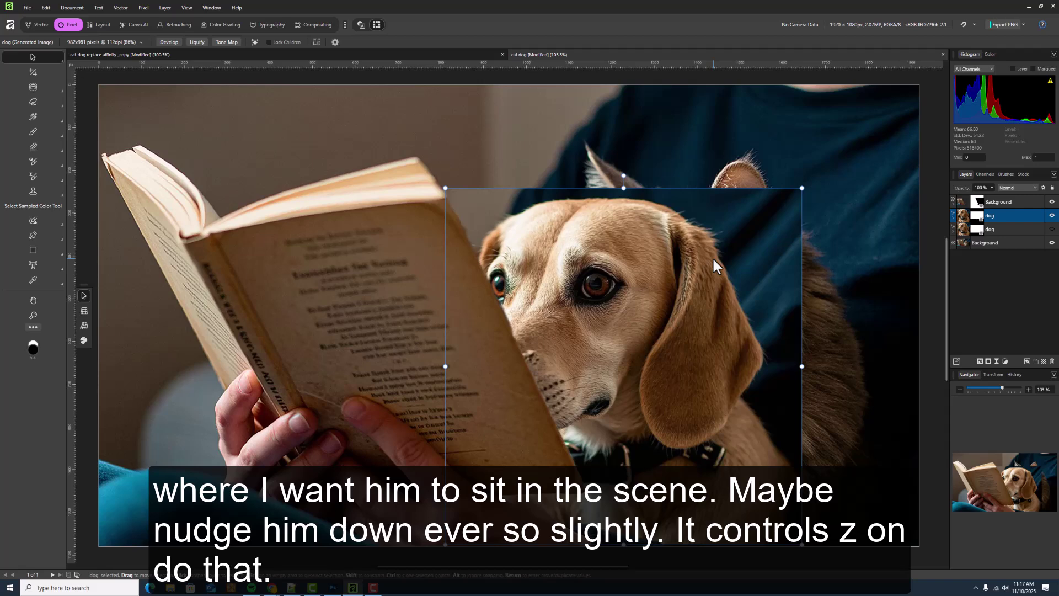
click(706, 279)
drag(708, 319, 711, 321)
key(ctrl+z)
key(ctrl+z)
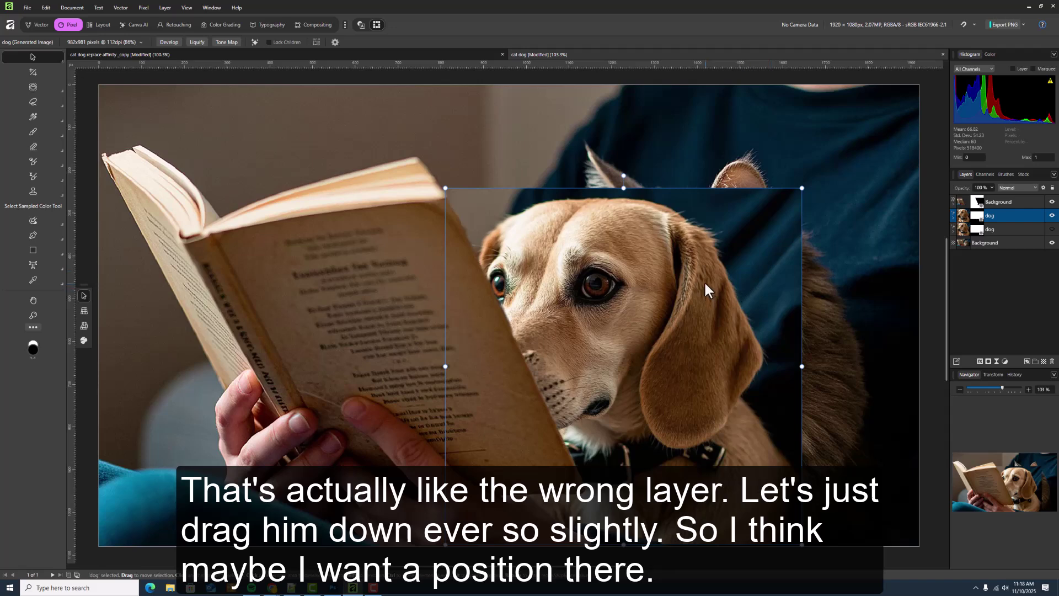
- Nudge the upper dog layer slightly downward behind the book
drag(704, 280, 704, 284)
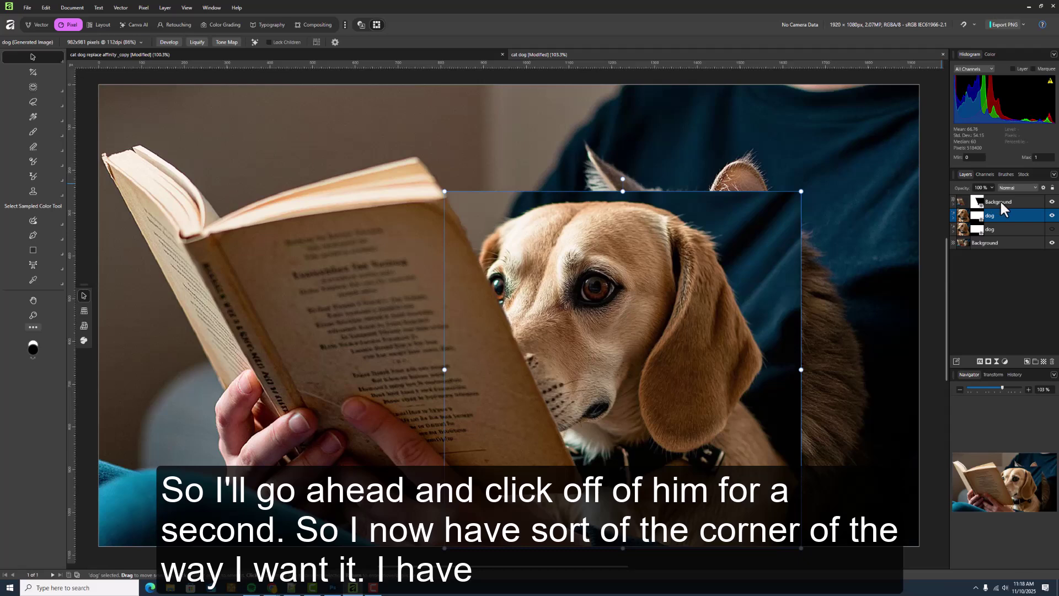
- Merge all visible layers into a new pixel layer above the masked Background layer
click(1002, 203)
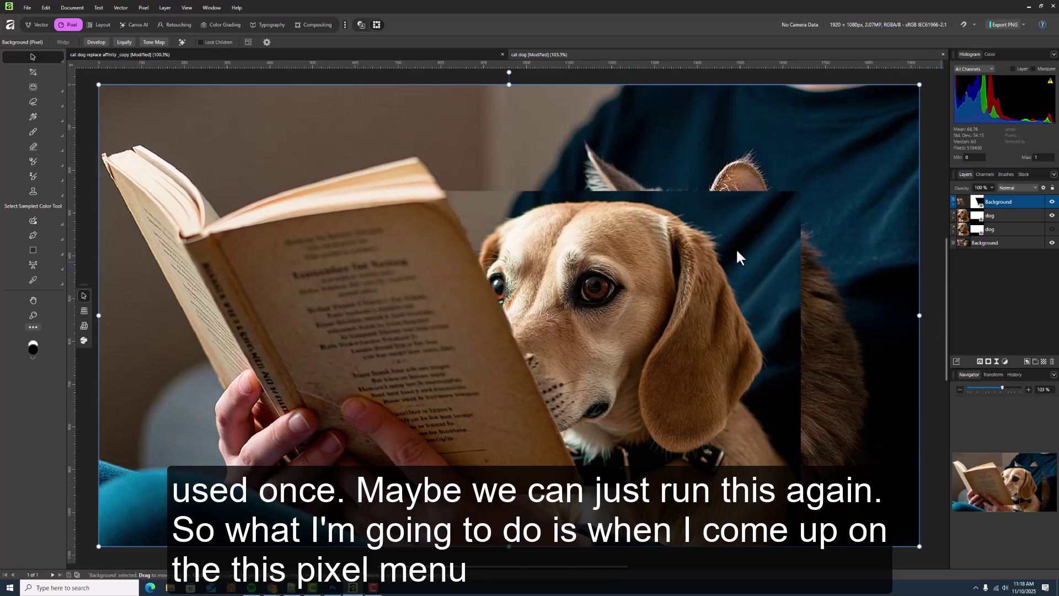
click(141, 7)
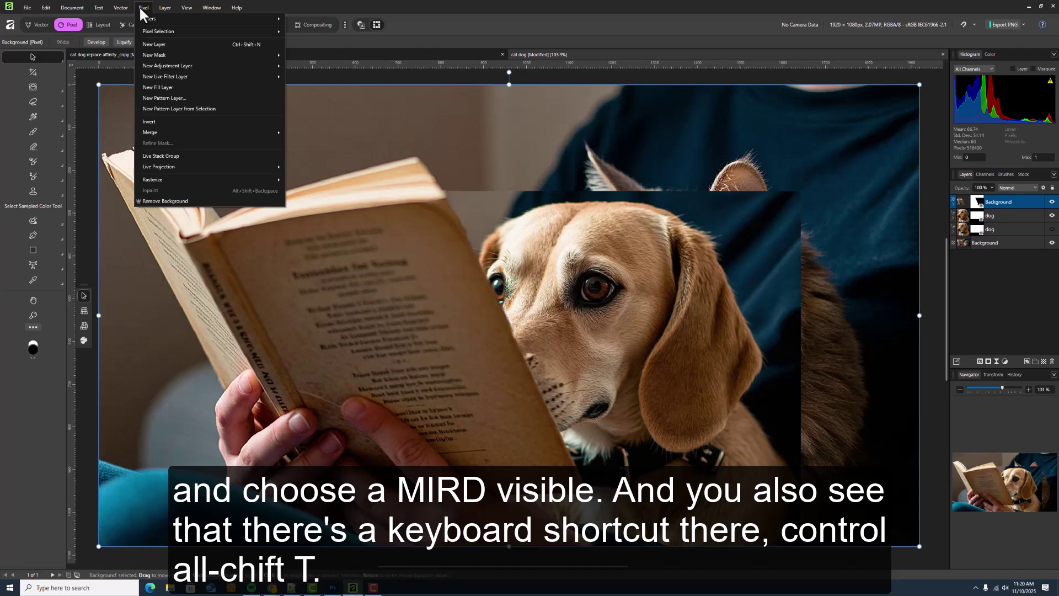
mouse_move(170, 133)
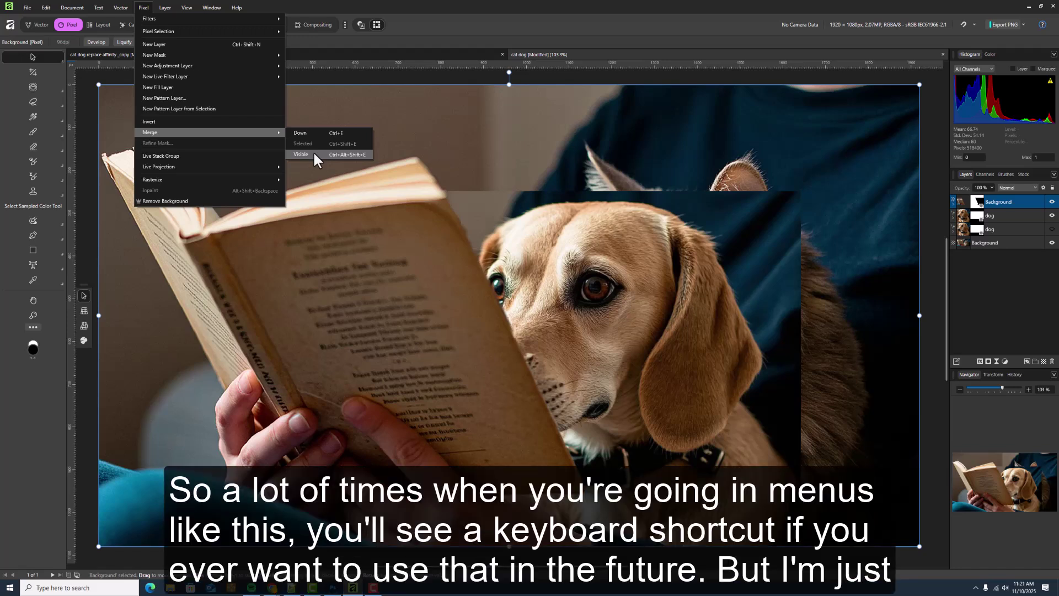
click(313, 153)
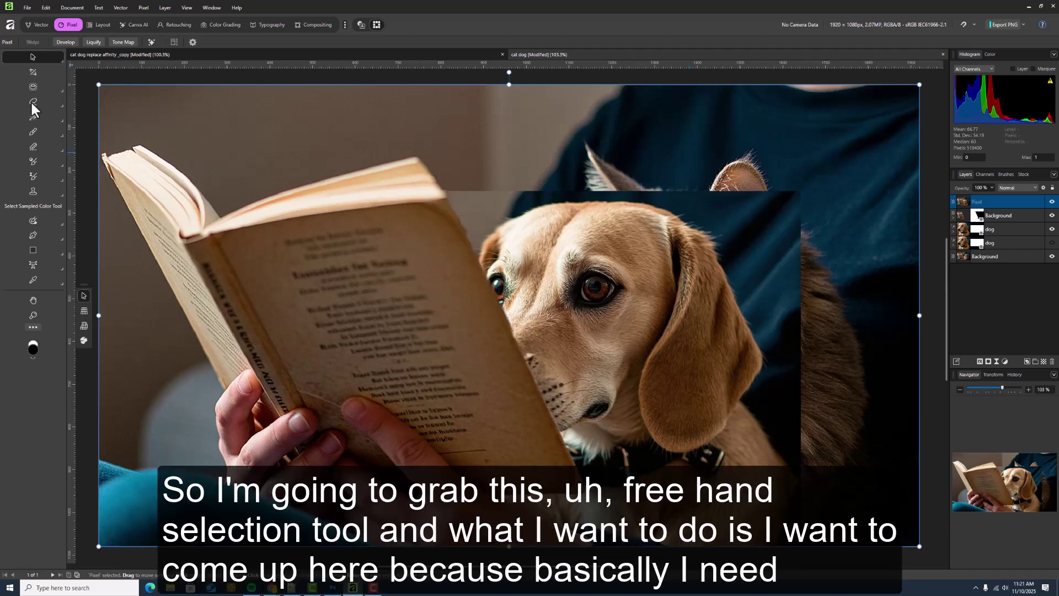
- Select the leftover cat ears, fur and hard patch edges around the dog freehand and replace them using Generative Fill
click(32, 102)
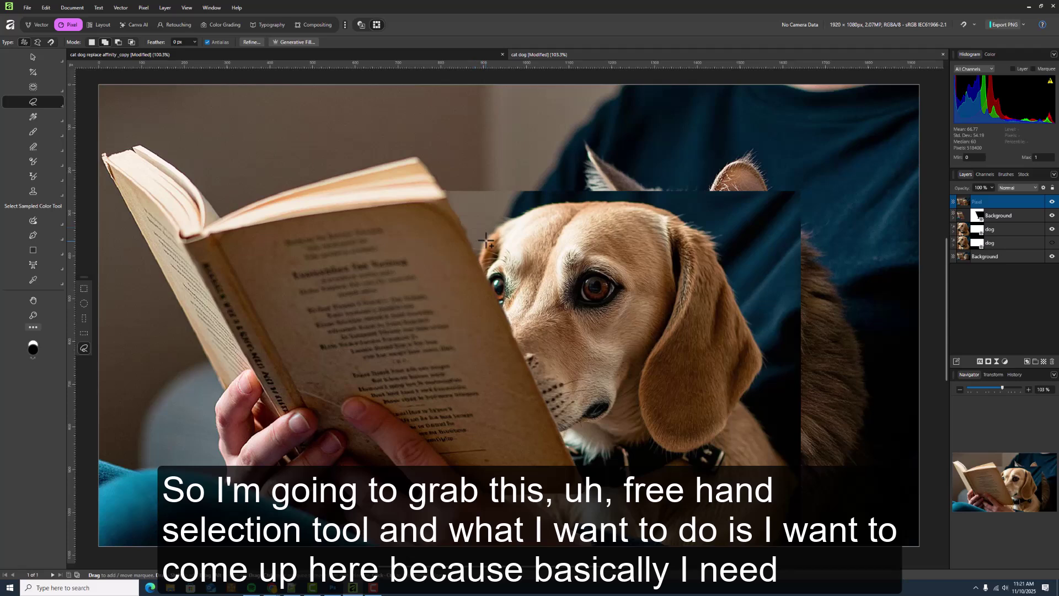
mouse_move(495, 237)
mouse_down()
mouse_move(470, 257)
mouse_move(438, 186)
mouse_move(524, 180)
mouse_move(537, 149)
mouse_move(591, 114)
mouse_move(654, 154)
mouse_move(680, 158)
mouse_move(740, 136)
mouse_move(807, 169)
mouse_move(865, 308)
mouse_move(892, 518)
mouse_move(867, 556)
mouse_move(800, 557)
mouse_move(782, 533)
mouse_move(768, 439)
mouse_move(782, 380)
mouse_move(769, 253)
mouse_move(752, 228)
mouse_move(656, 203)
mouse_move(576, 200)
mouse_move(491, 239)
mouse_up()
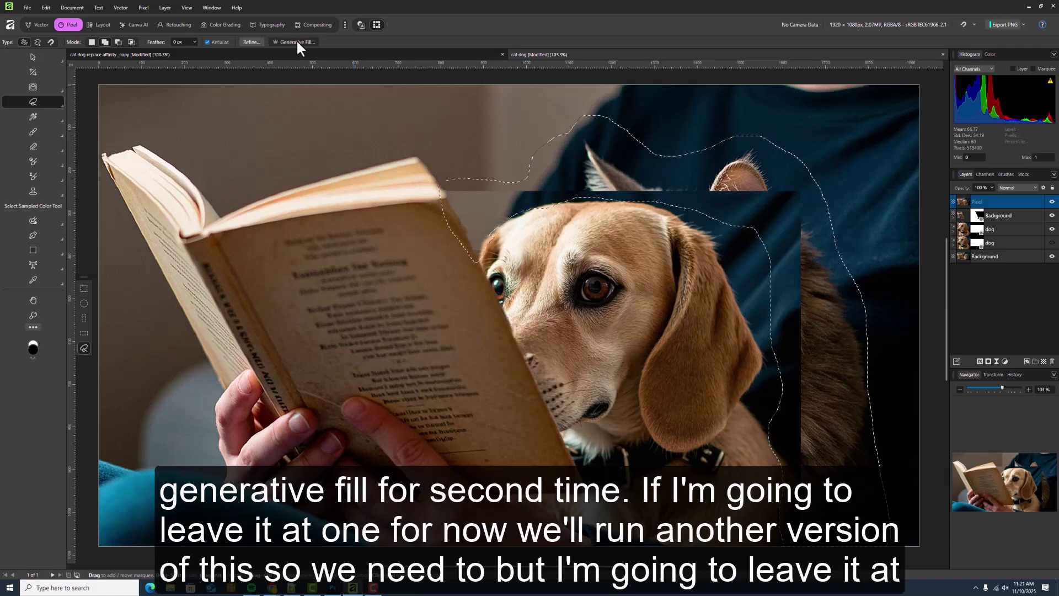
click(296, 42)
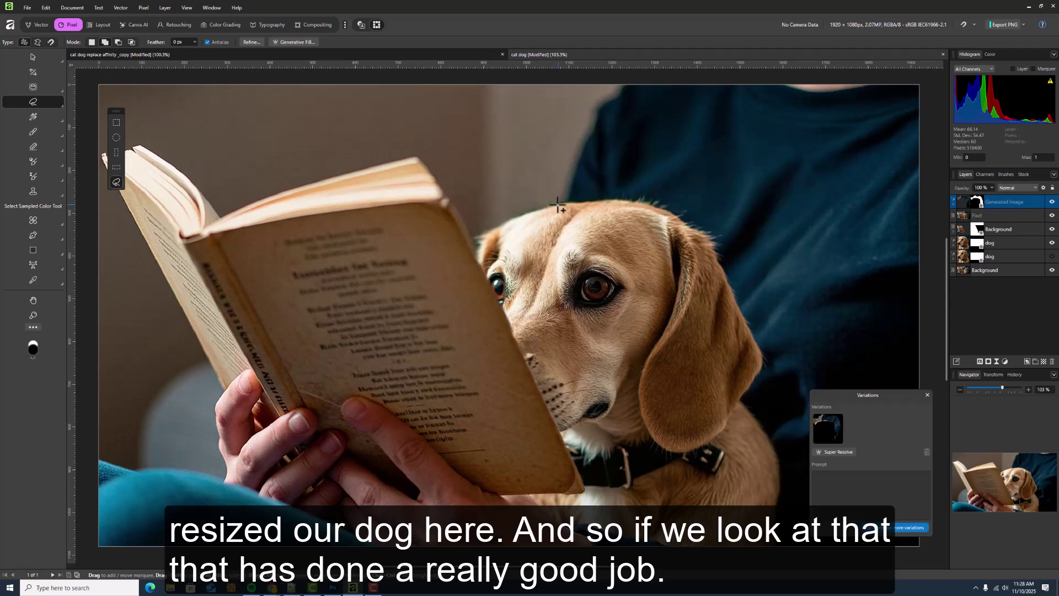
click(927, 395)
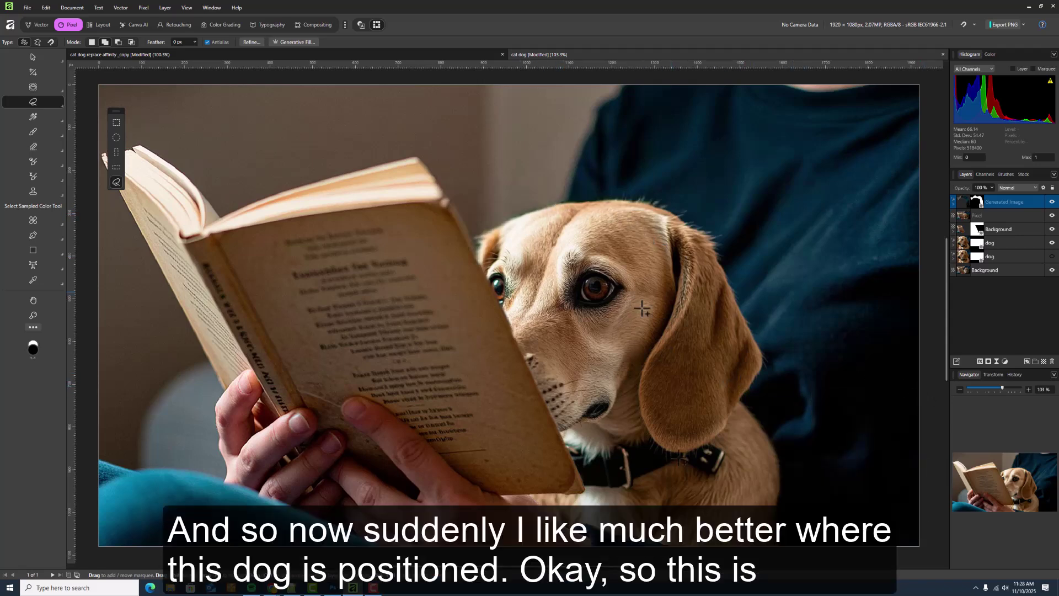